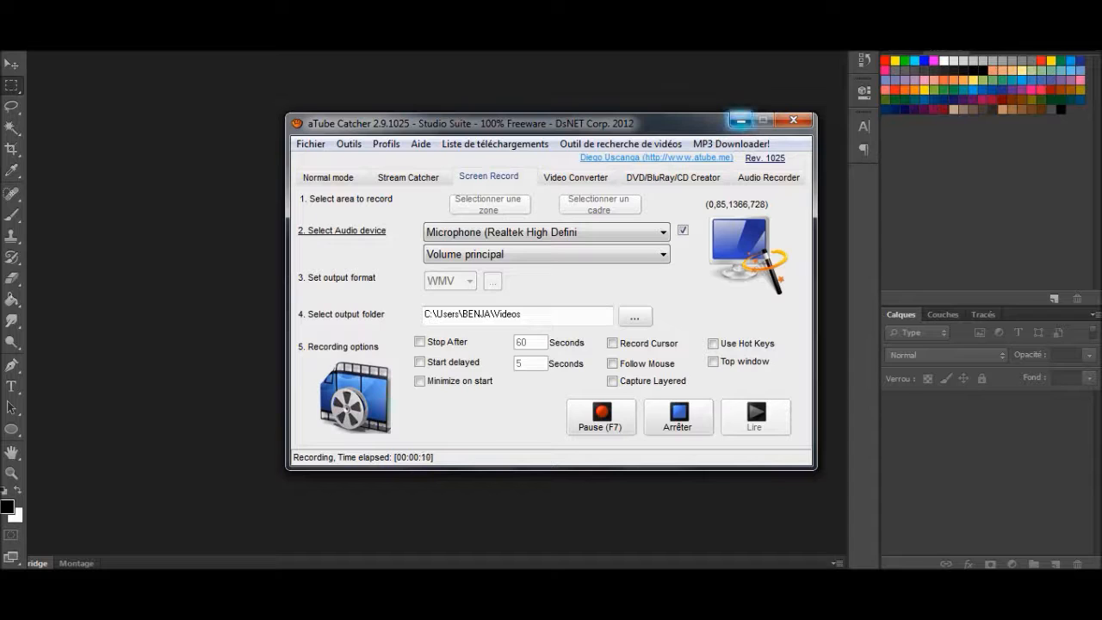
Step: Create a new 600 × 600 pixel RGB document with a white background
click(740, 120)
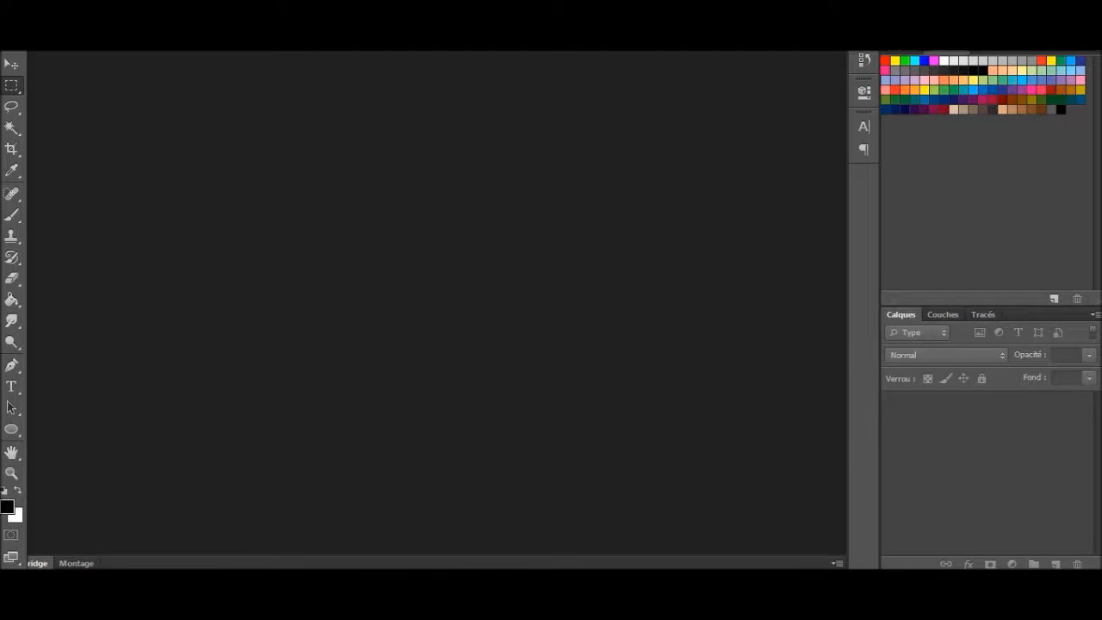
mouse_move(370, 581)
click(43, 2)
click(62, 9)
double_click(427, 191)
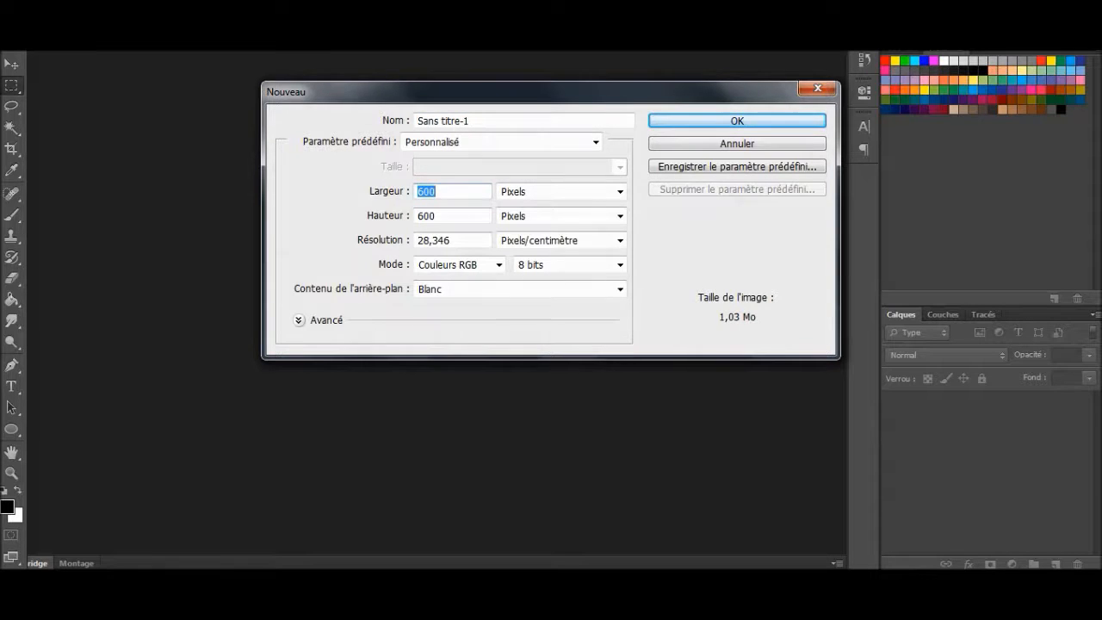
key(Tab)
key(shift+Tab)
key(Tab)
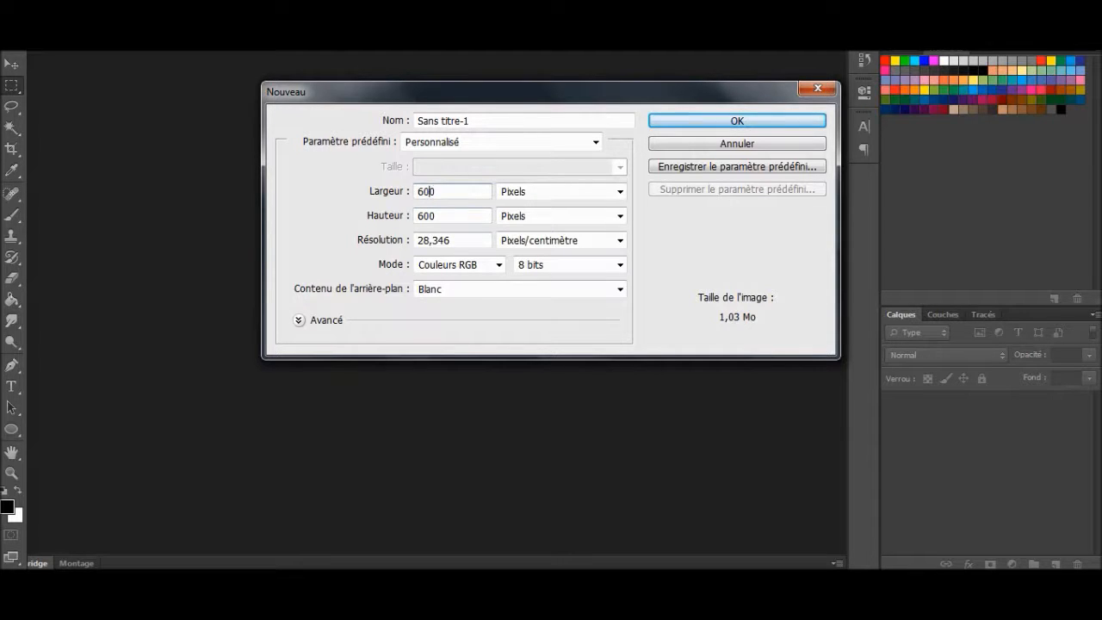
key(shift+Tab)
click(619, 192)
click(619, 192)
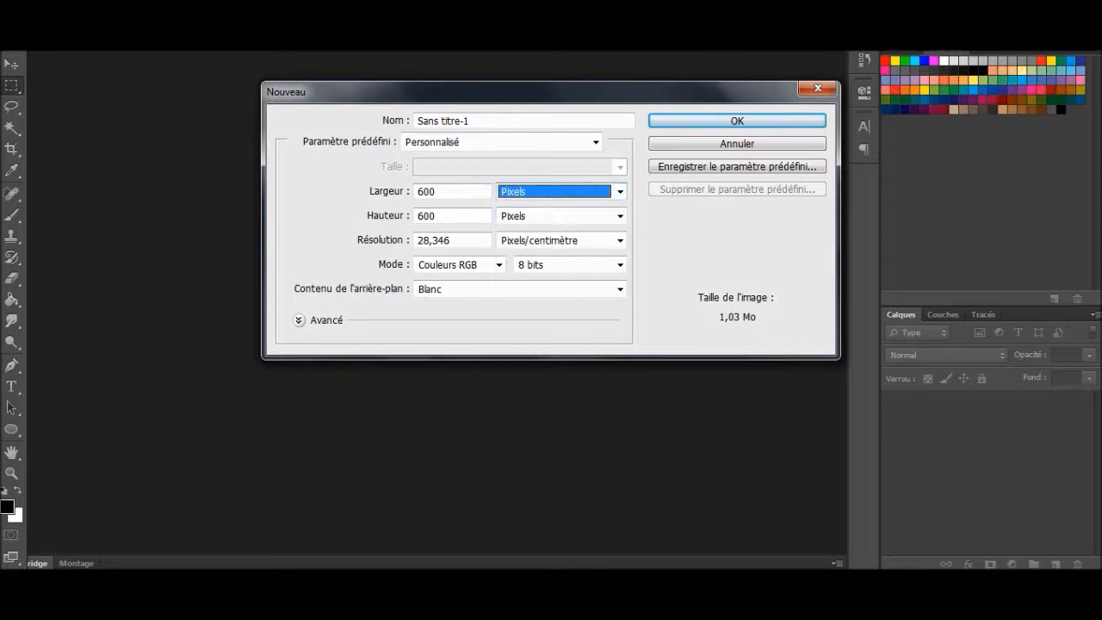
double_click(429, 216)
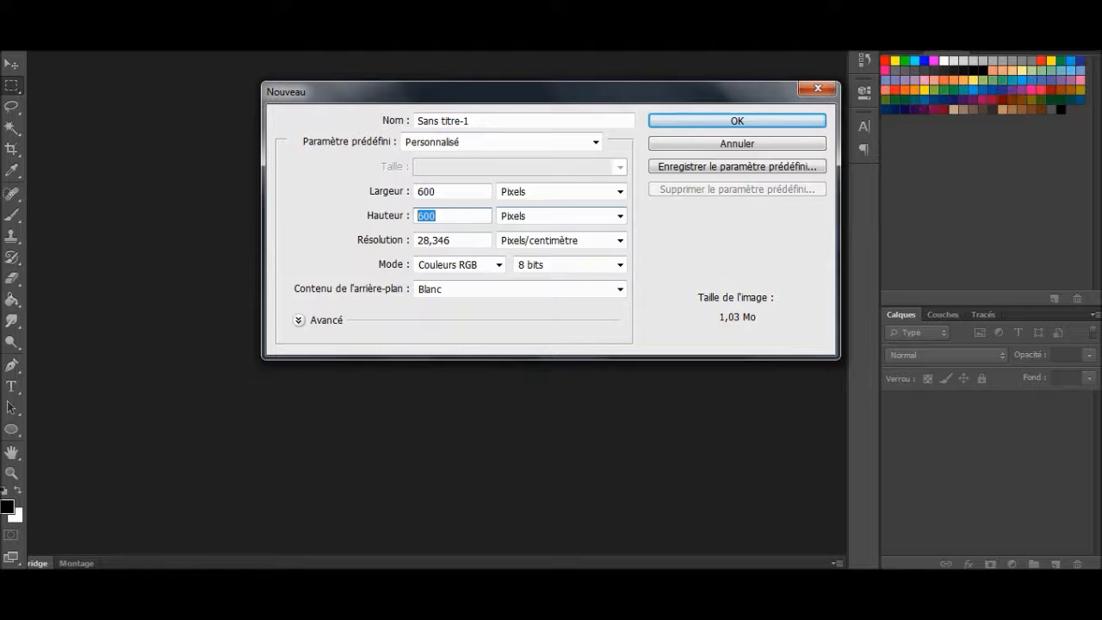
key(Tab)
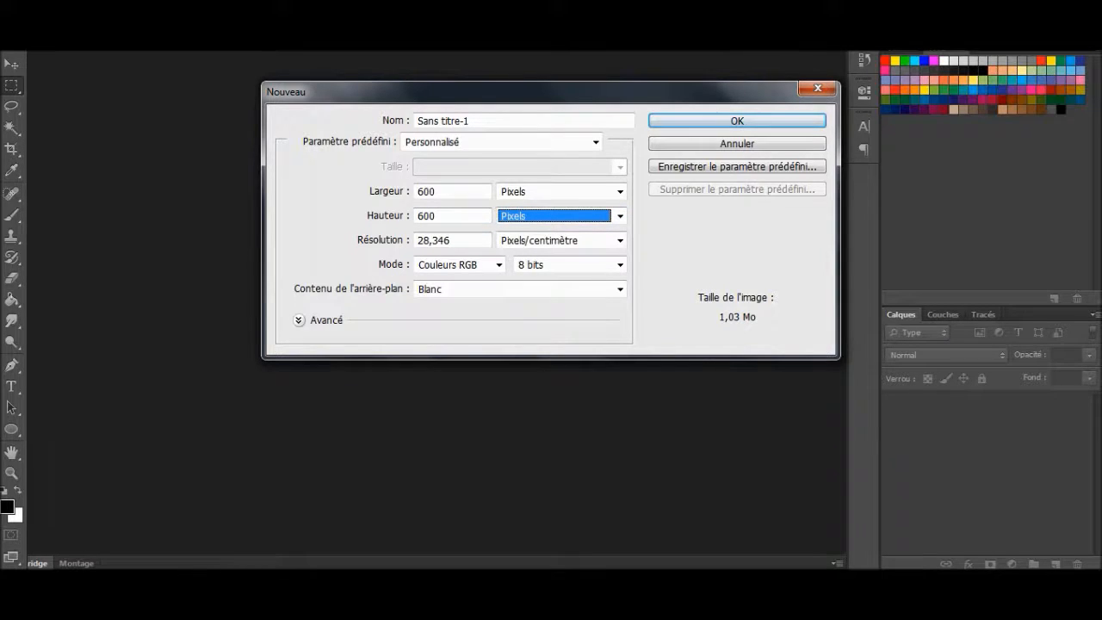
key(Return)
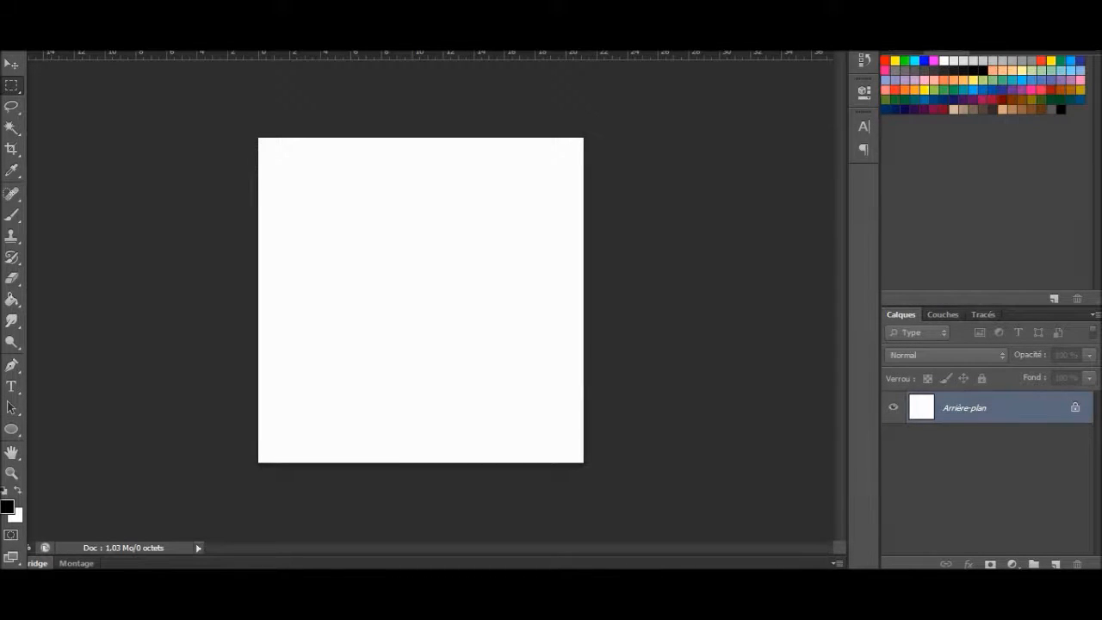
Step: Select the Paint Bucket tool (Outil Pot de peinture) from the fill tools
click(12, 300)
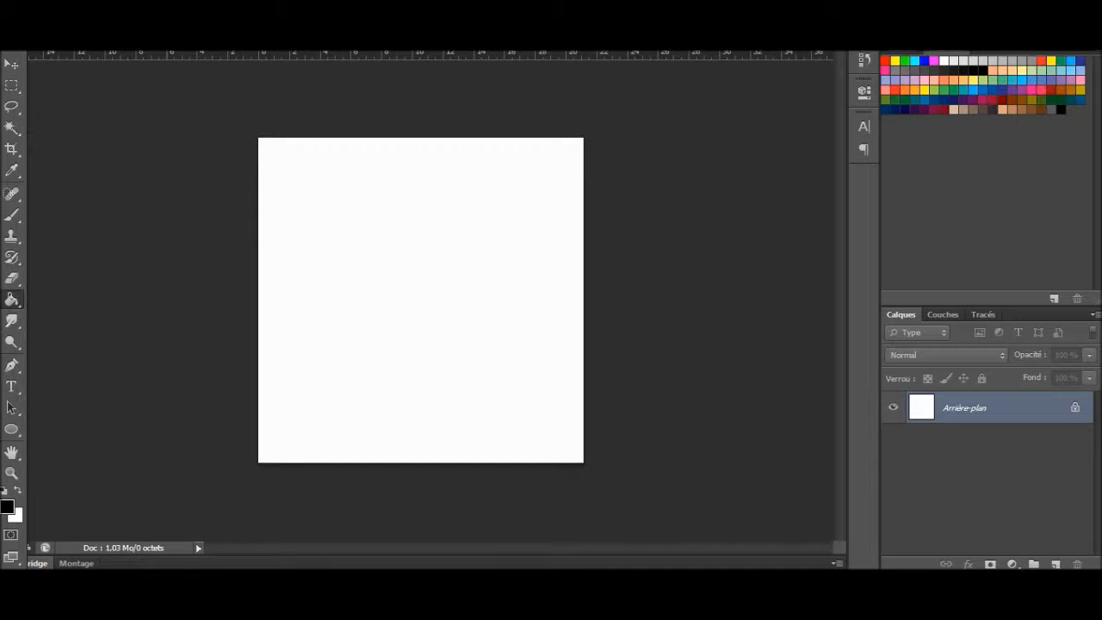
right_click(12, 300)
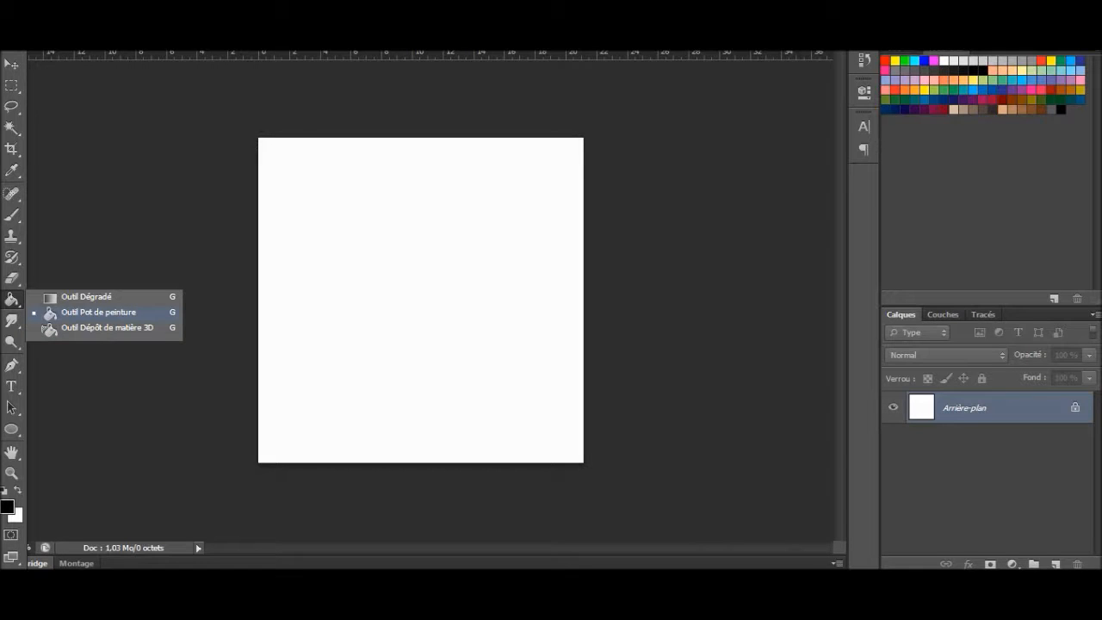
click(77, 312)
right_click(11, 300)
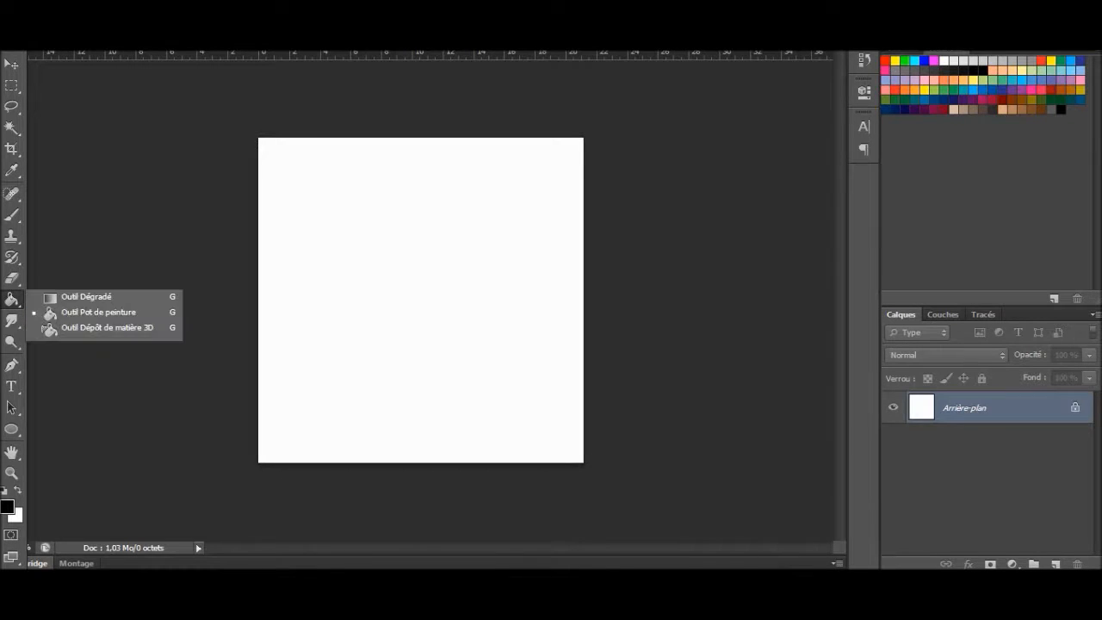
click(11, 299)
right_click(11, 300)
click(98, 312)
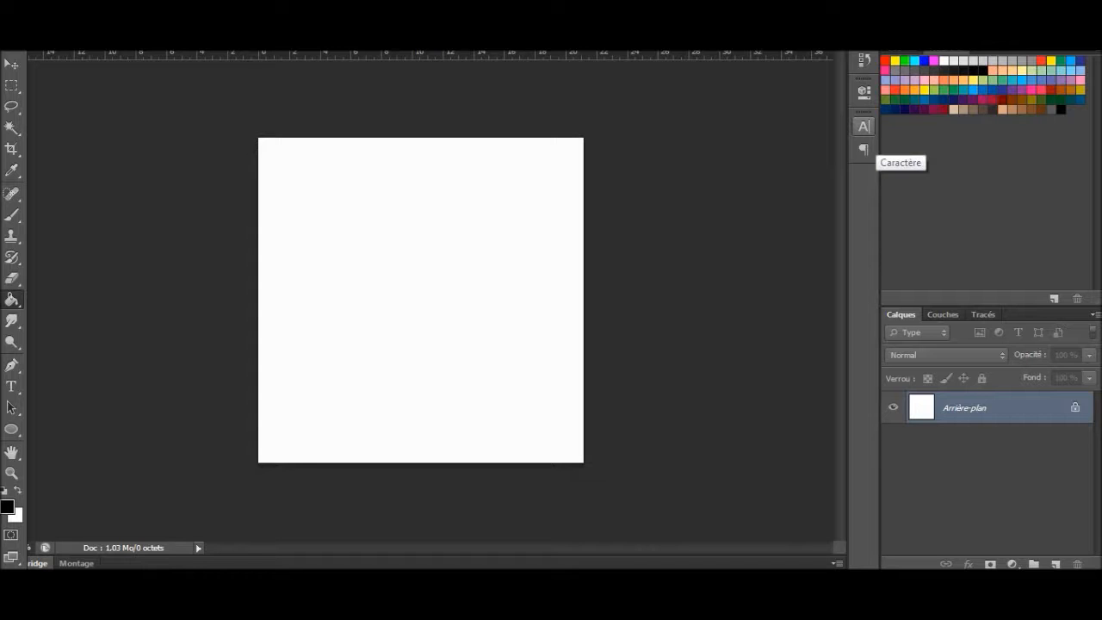
Step: Fill the Arrière-plan layer with bright green from the colour swatches, repeating the fill until it is solid
double_click(905, 61)
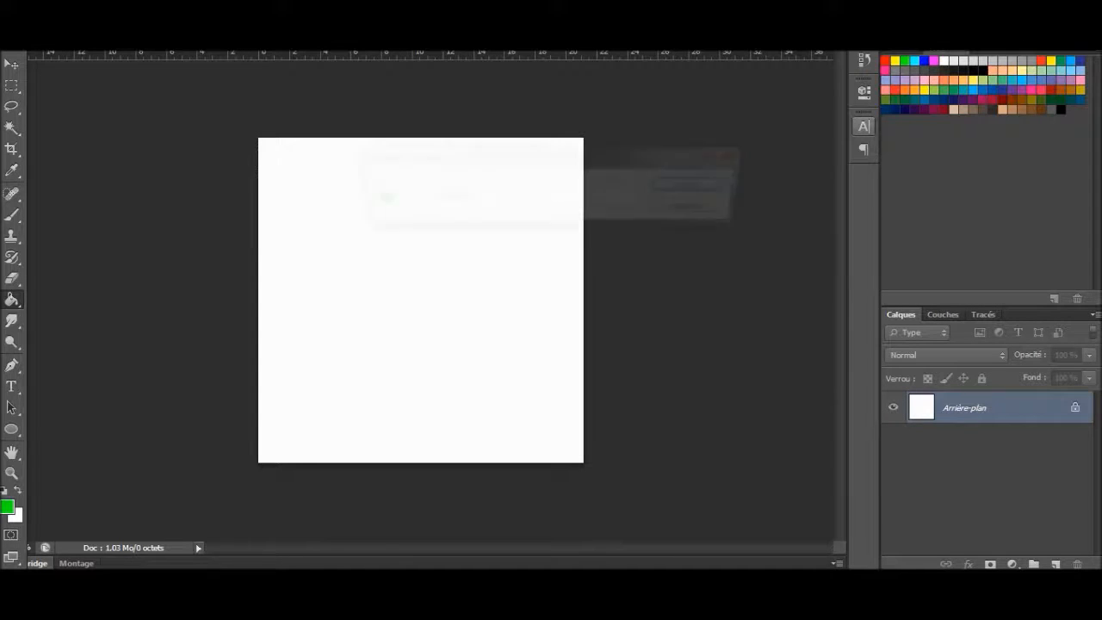
click(701, 185)
click(405, 243)
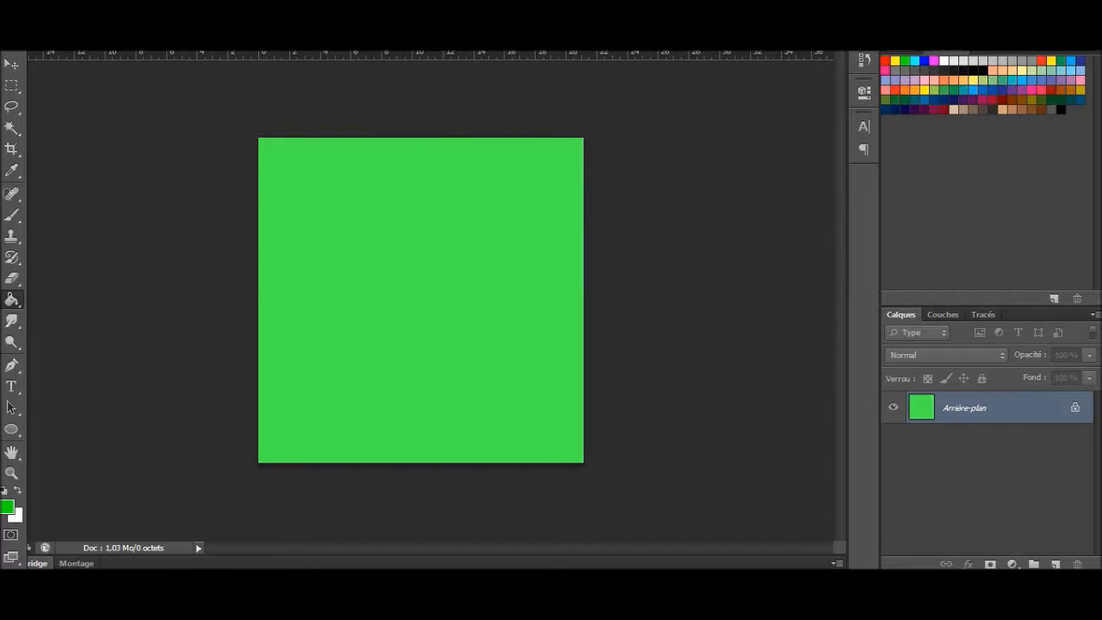
click(405, 243)
click(405, 243)
click(405, 242)
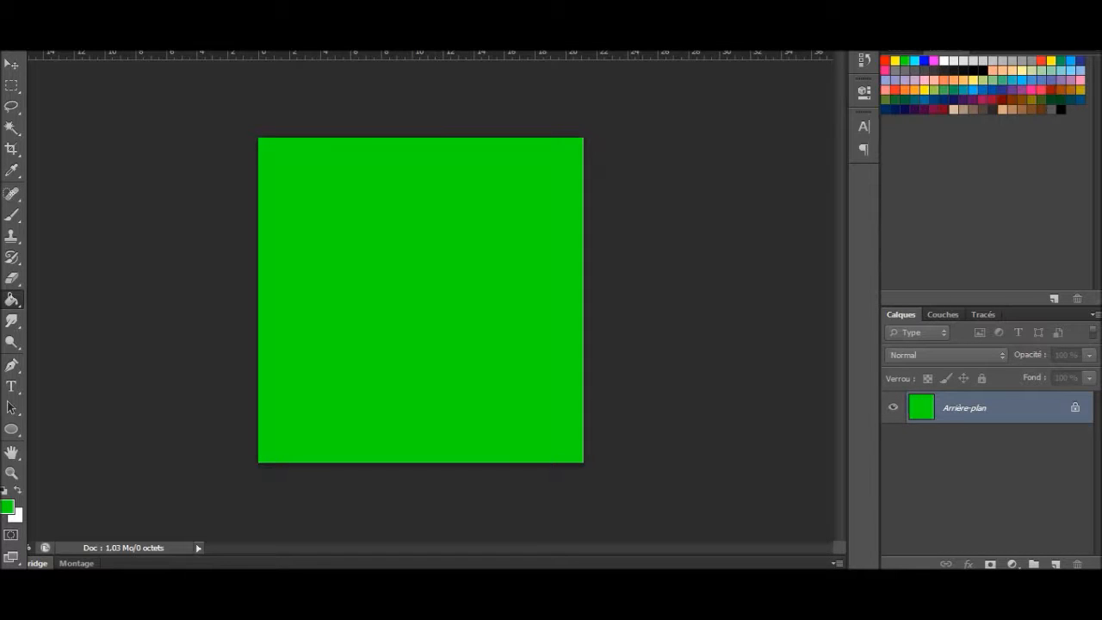
Step: Fill the Arrière-plan layer with solid black from the colour swatches, repeating the fill until the canvas is fully covered
double_click(1060, 109)
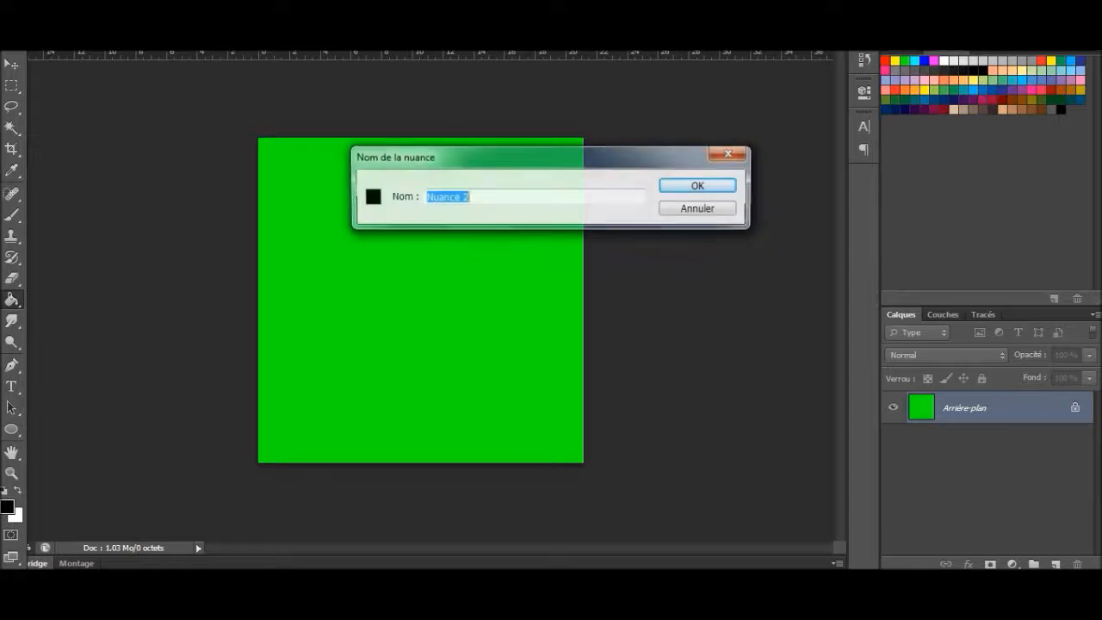
click(700, 186)
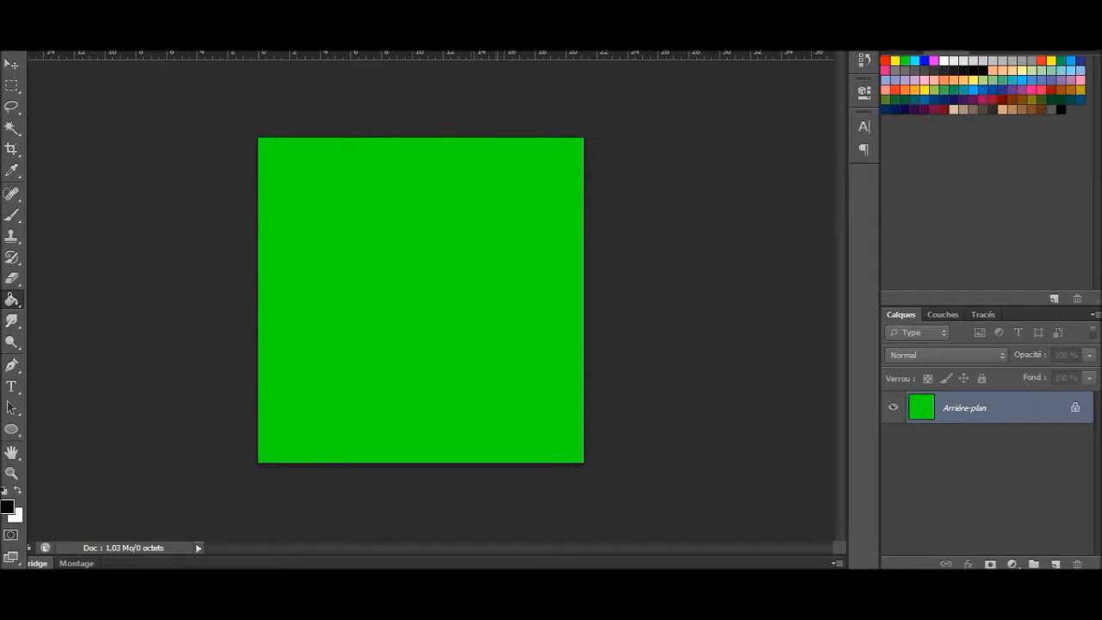
click(490, 300)
click(421, 300)
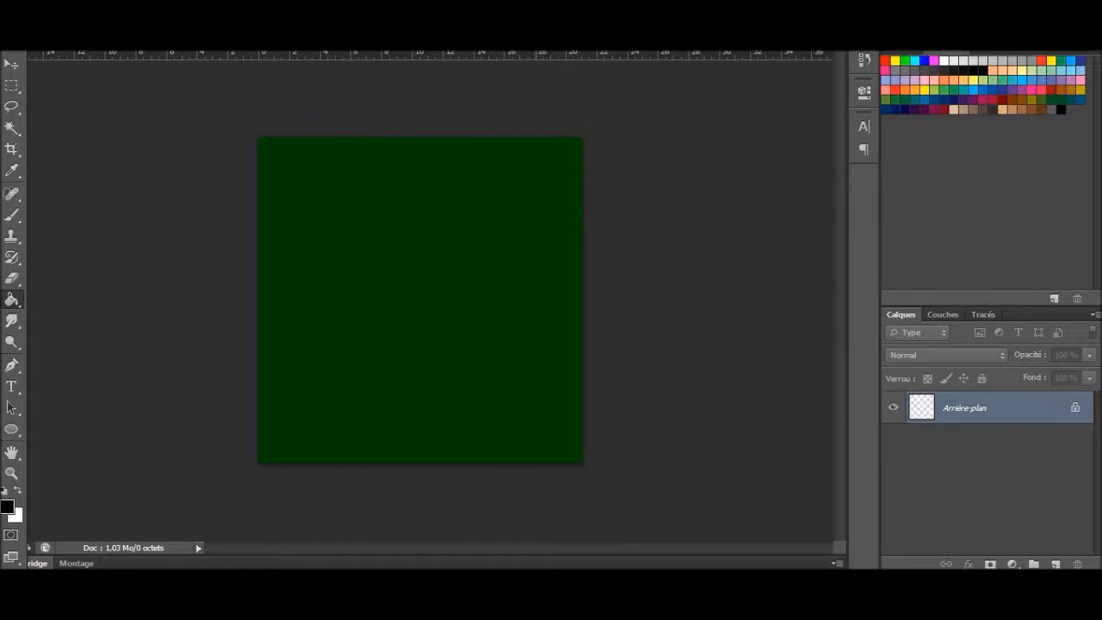
click(421, 300)
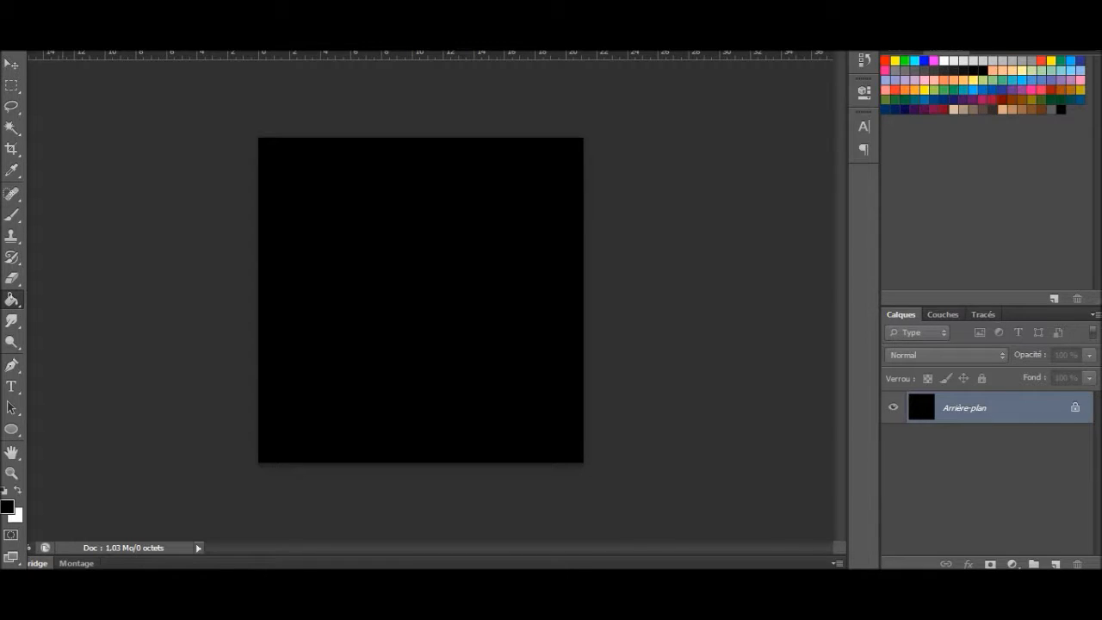
Step: Switch to Windows Explorer and place the FindDesigner image from the Images library into the document
click(117, 587)
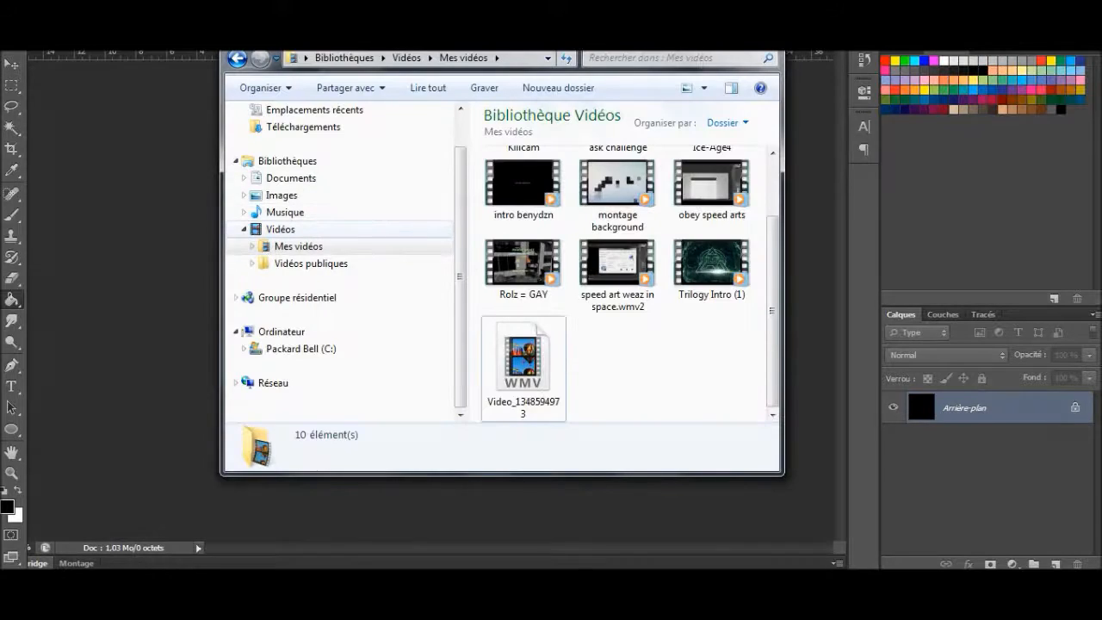
click(285, 213)
click(299, 246)
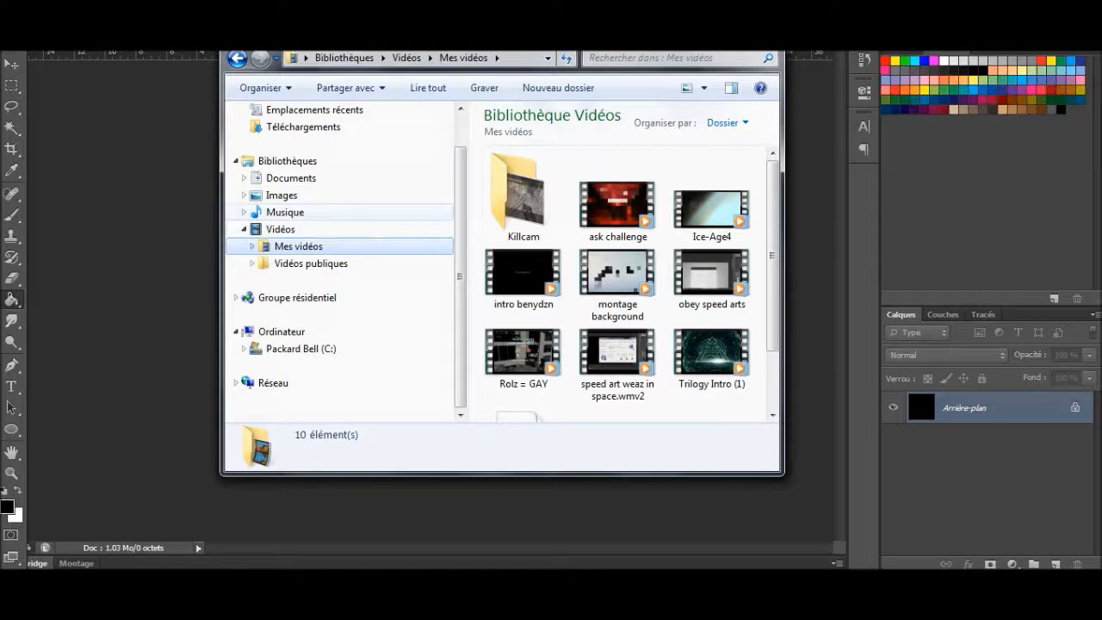
click(282, 195)
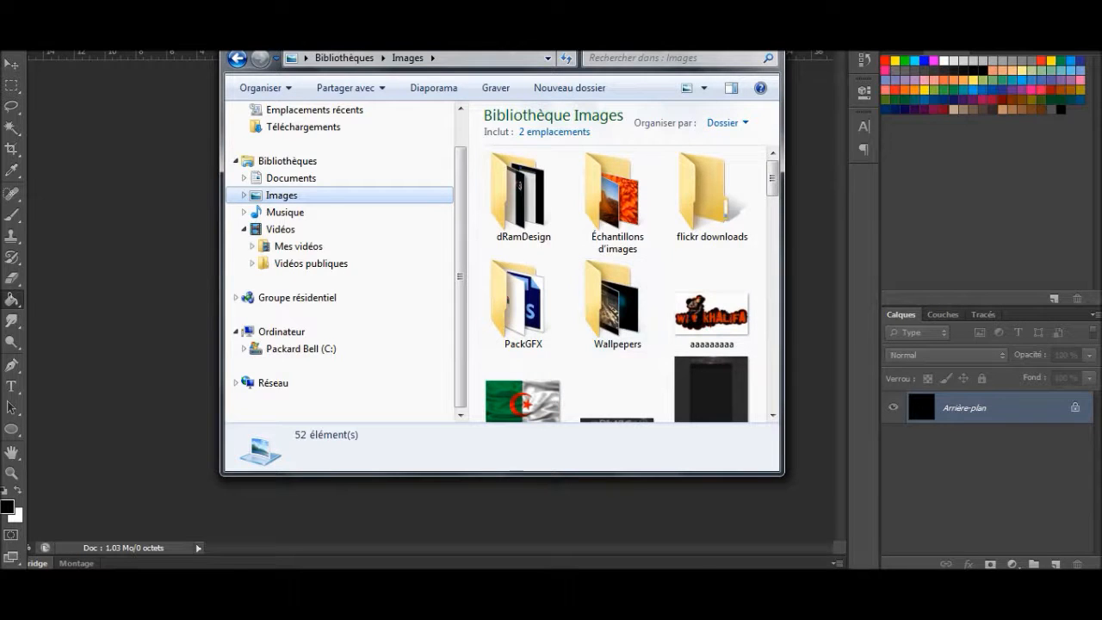
drag(772, 179, 772, 238)
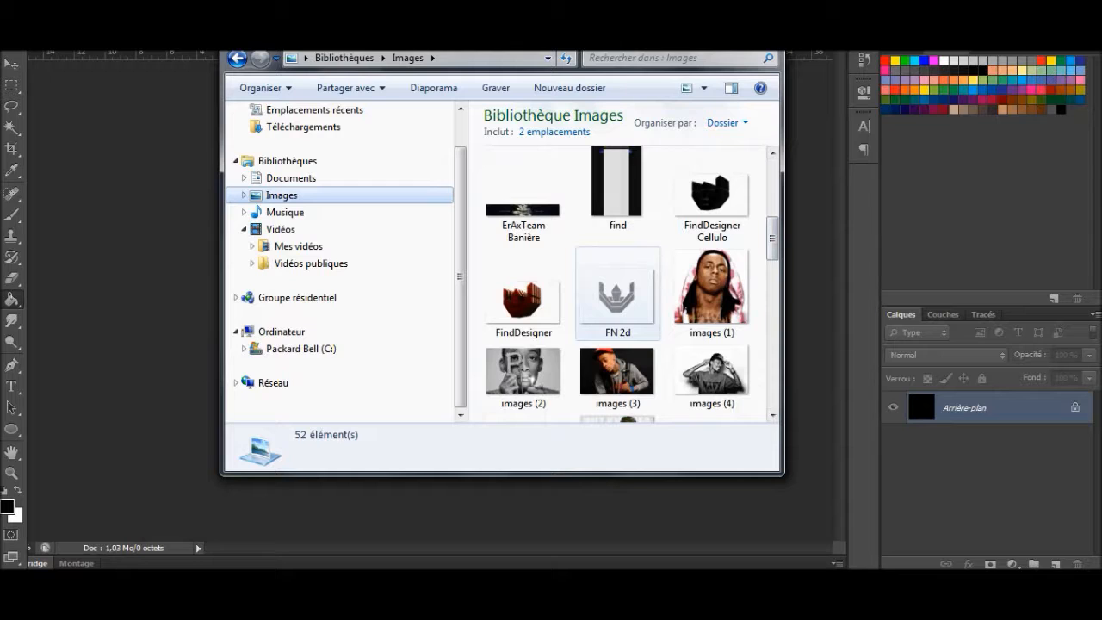
drag(523, 301, 163, 289)
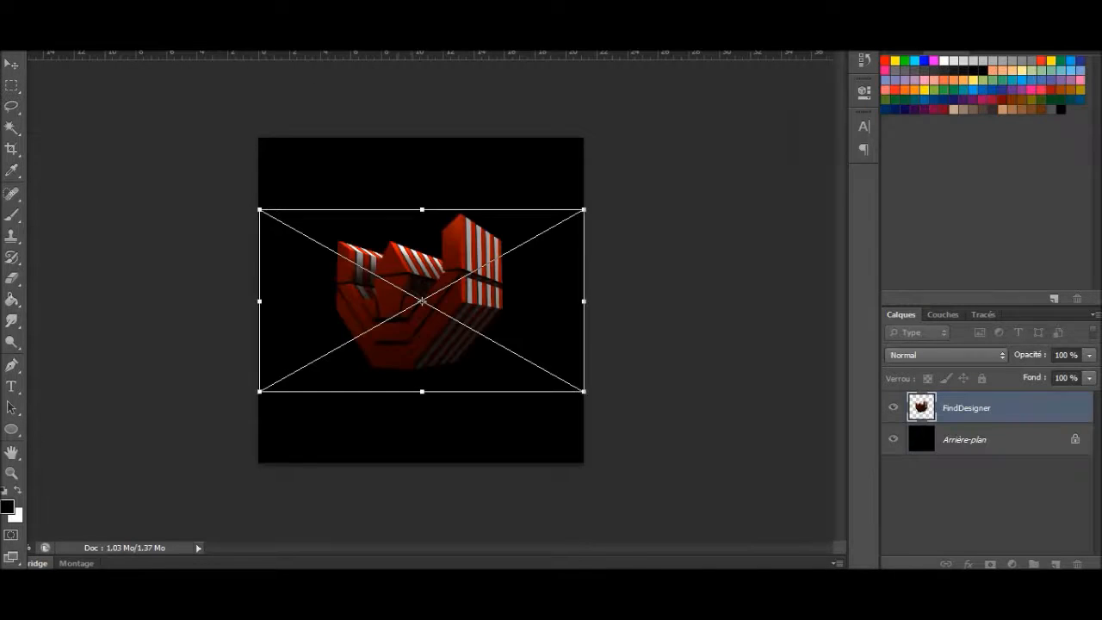
Step: Enlarge the placed FindDesigner logo, centre it in the upper part of the canvas and commit the placement
drag(413, 311, 412, 295)
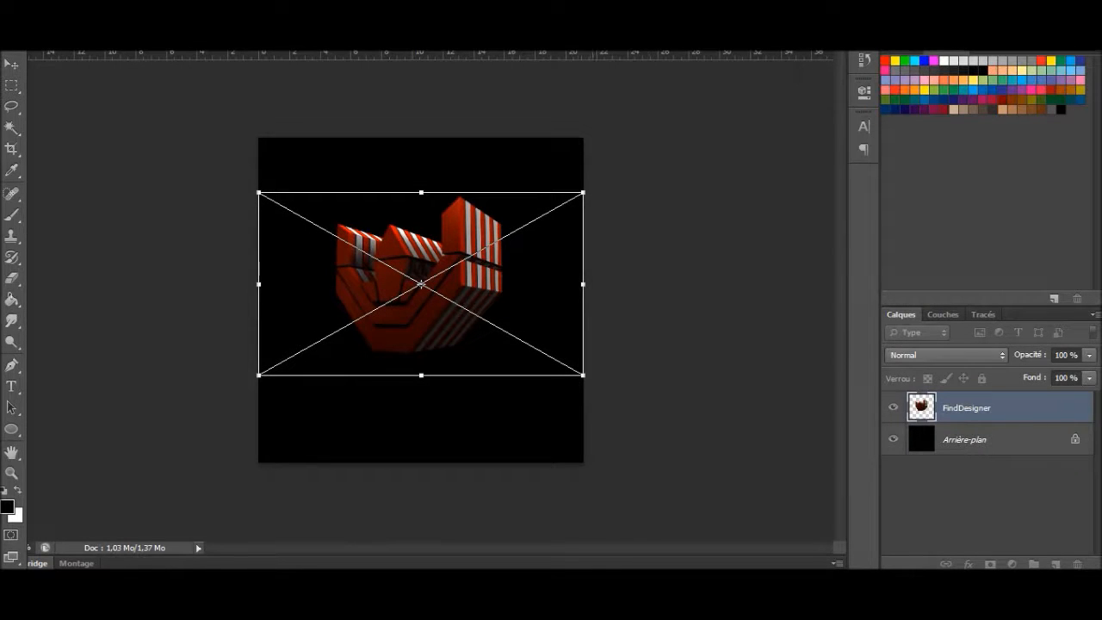
drag(583, 192, 637, 138)
mouse_move(496, 227)
mouse_down()
mouse_move(454, 244)
mouse_move(489, 207)
mouse_up()
drag(242, 153, 201, 138)
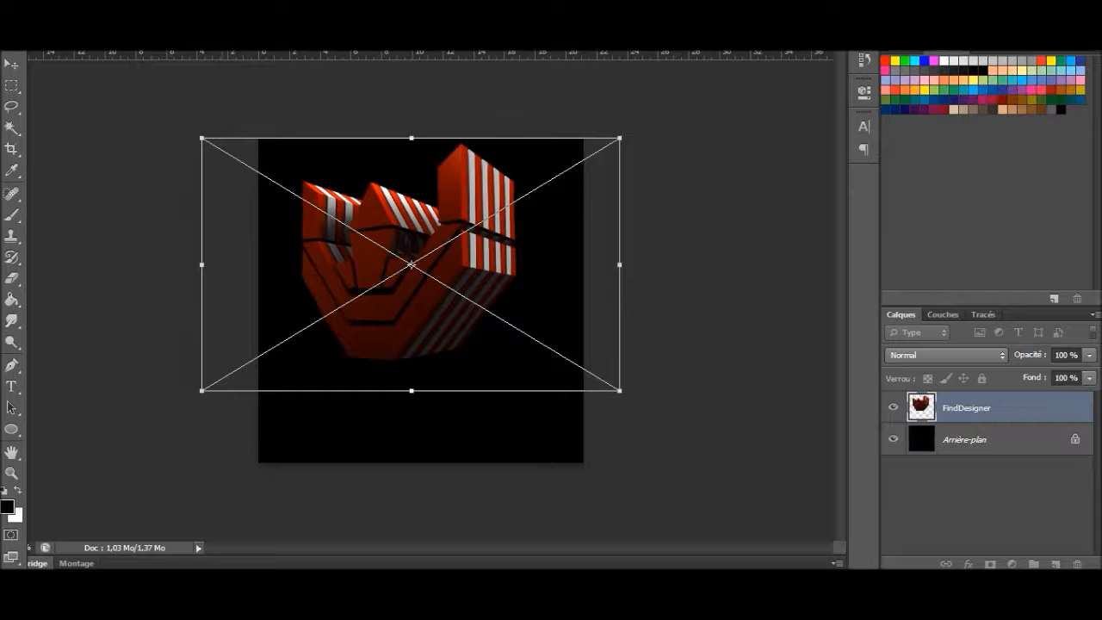
mouse_move(542, 220)
mouse_down()
mouse_move(618, 260)
mouse_move(572, 184)
mouse_move(625, 237)
mouse_move(553, 193)
mouse_move(532, 204)
mouse_move(553, 232)
mouse_move(555, 219)
mouse_up()
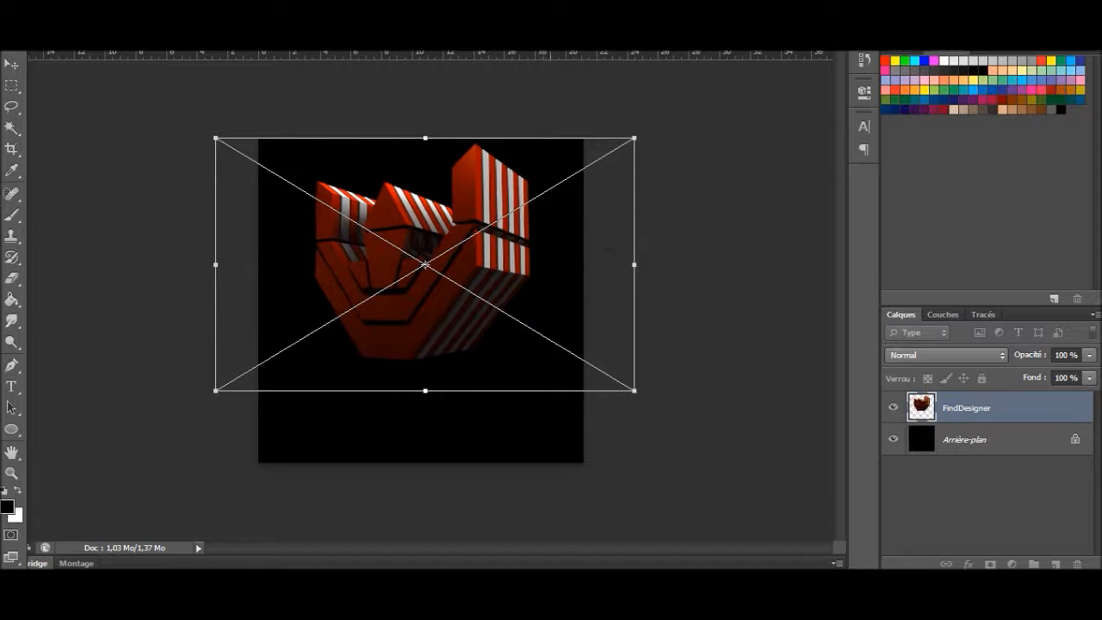
key(Return)
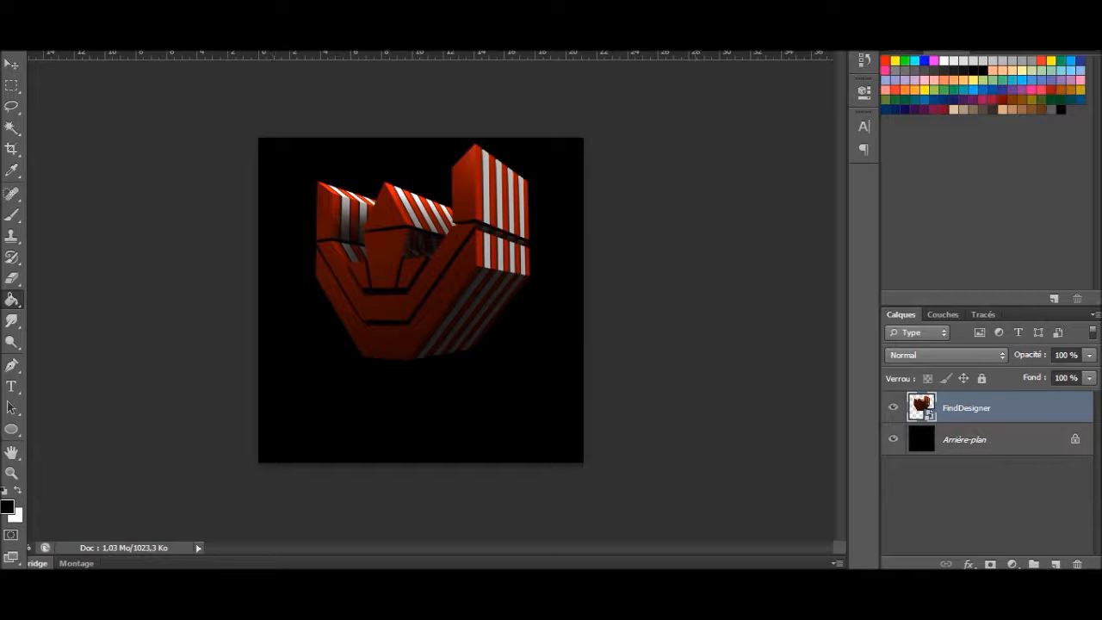
click(990, 440)
click(992, 408)
right_click(991, 408)
key(Escape)
Step: Switch back to Windows Explorer and place the FindDesigner Cellulo image into the document above the red logo
key(alt+Tab)
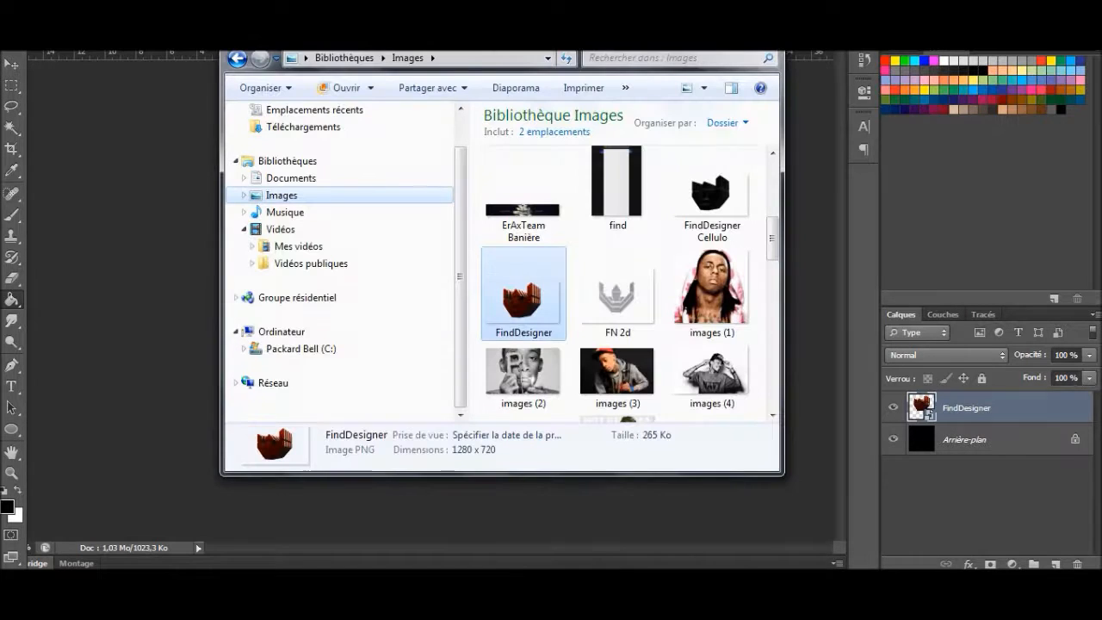
scroll(617, 183, up, 1)
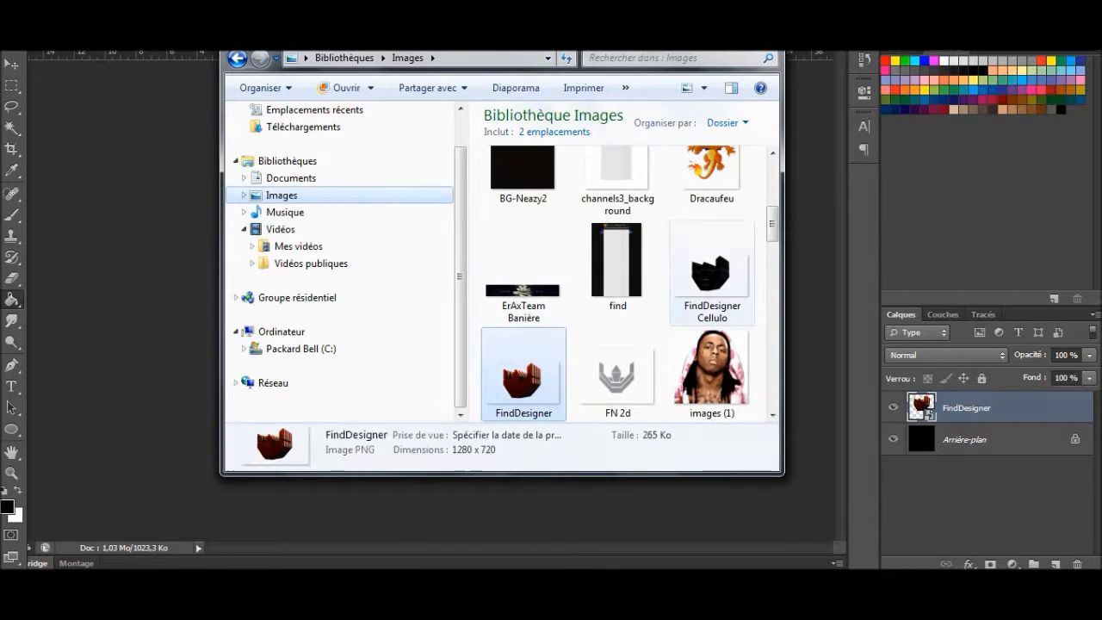
drag(711, 274, 138, 344)
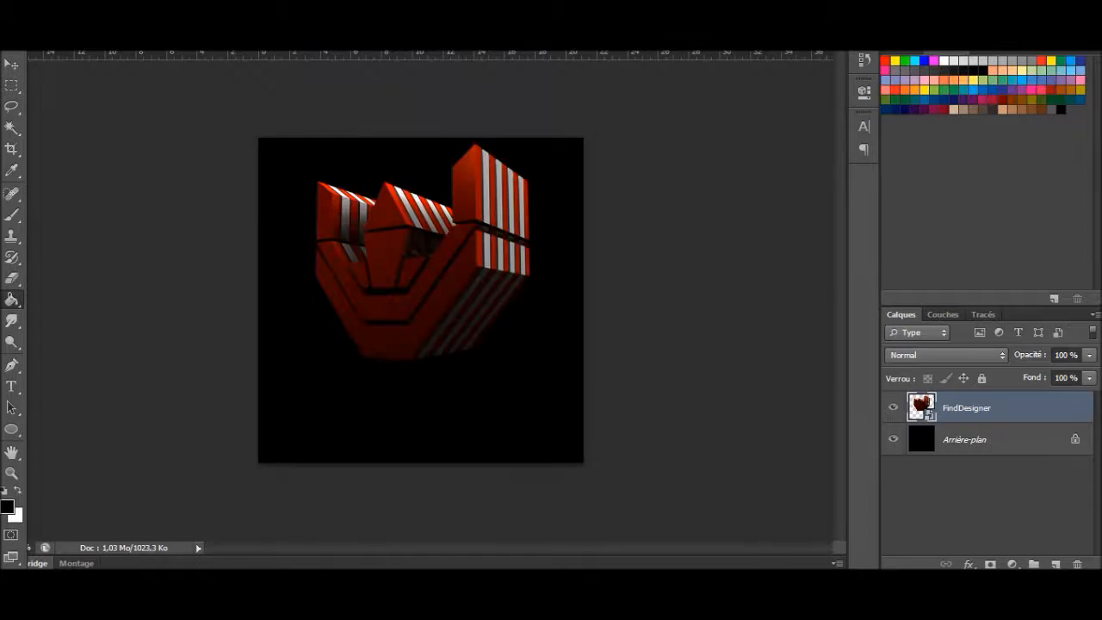
Step: Scale and position the FindDesigner Cellulo wireframe over the red logo so it covers it, and commit the placement
drag(446, 283, 448, 235)
drag(585, 161, 622, 88)
drag(445, 264, 416, 312)
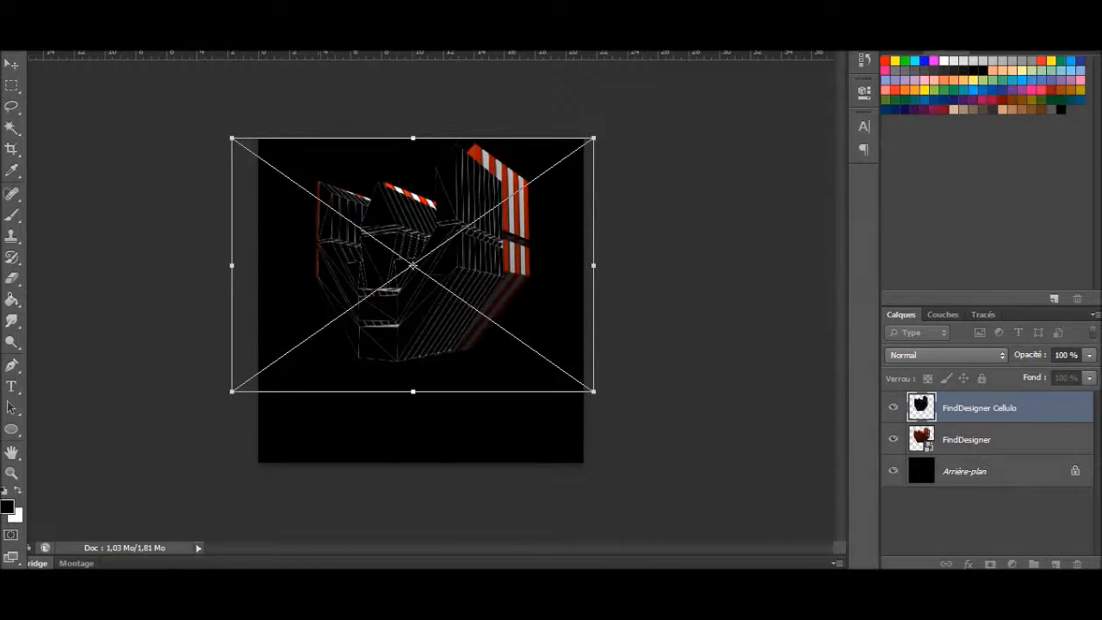
drag(231, 138, 133, 128)
drag(445, 239, 498, 240)
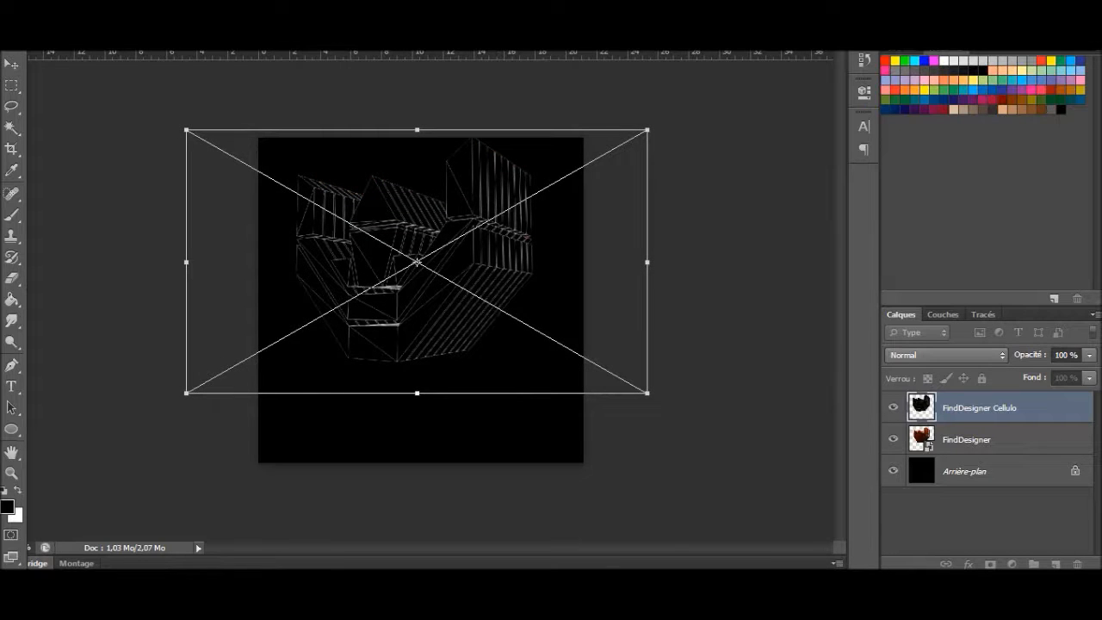
key(Return)
Step: Set the FindDesigner Cellulo layer's blending mode to Incrustation
right_click(948, 408)
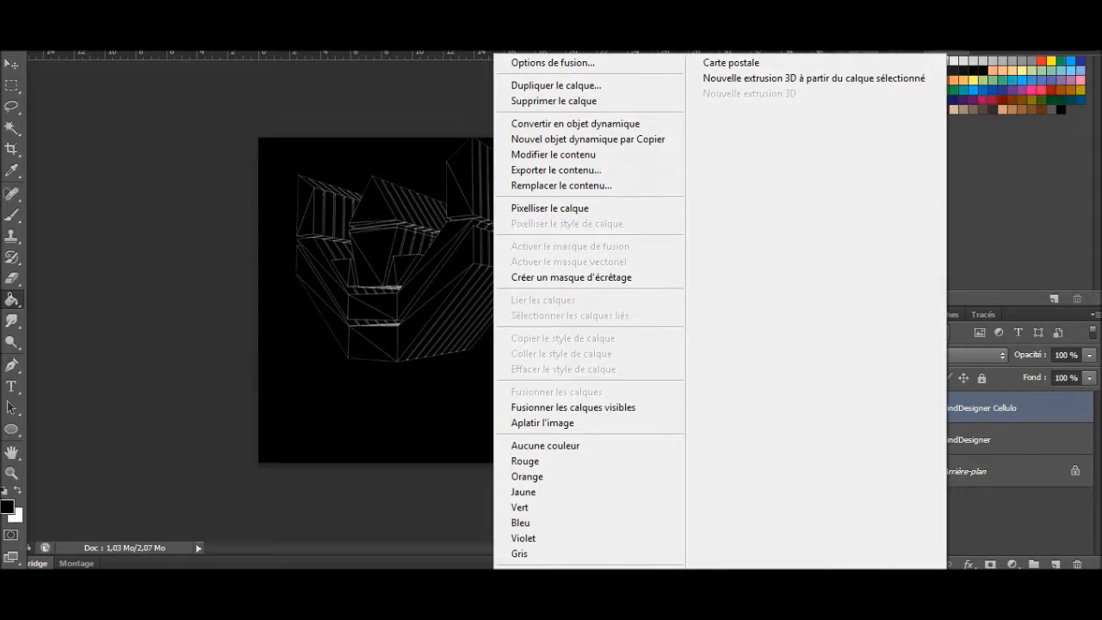
click(977, 355)
click(978, 355)
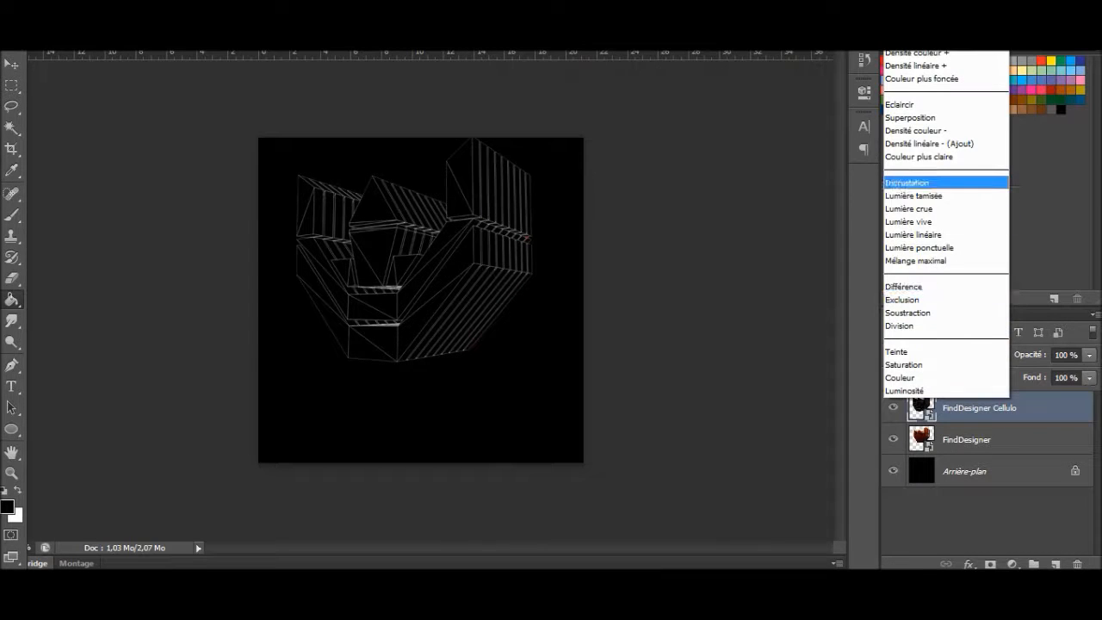
click(907, 182)
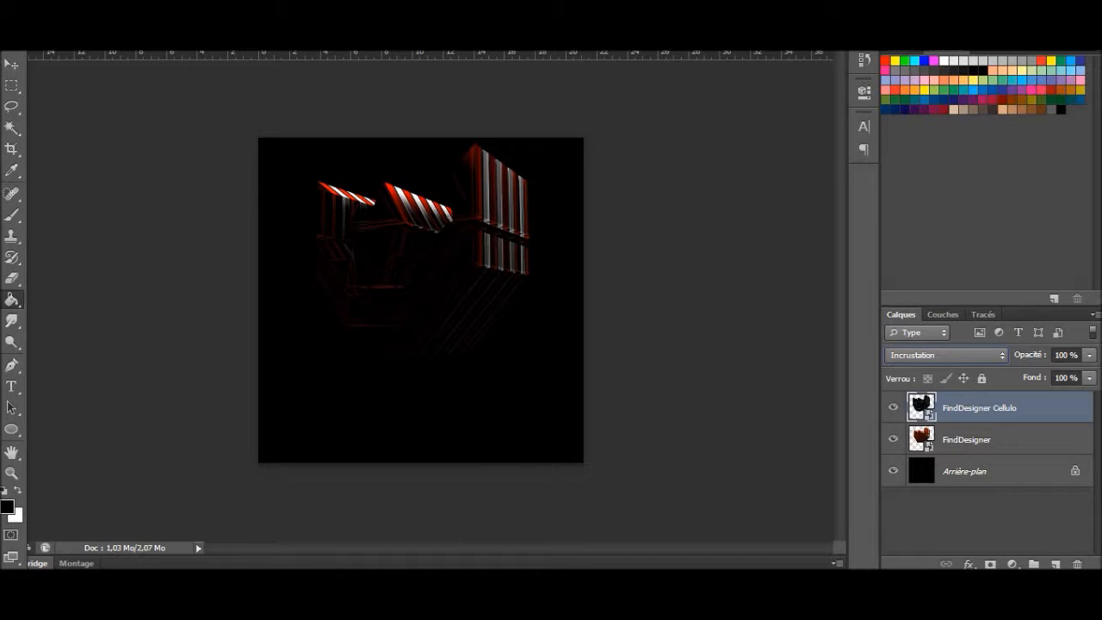
Step: Set the FindDesigner Cellulo layer's blending mode to Superposition and shift the wireframe slightly sideways so it is offset from the red logo
click(947, 354)
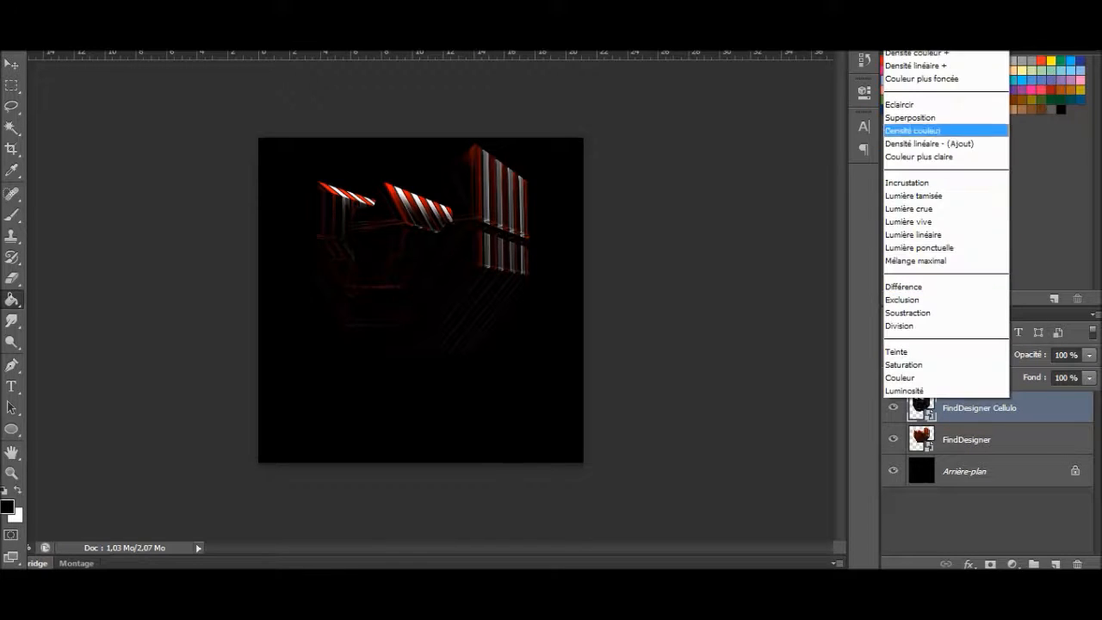
click(913, 118)
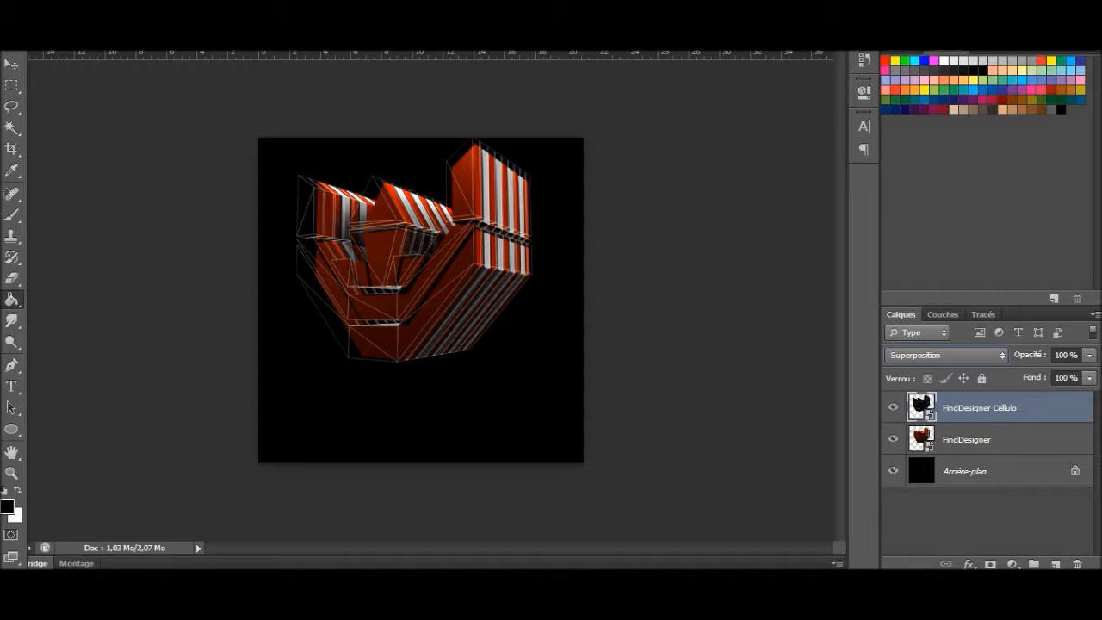
click(982, 440)
click(982, 408)
key(ctrl+t)
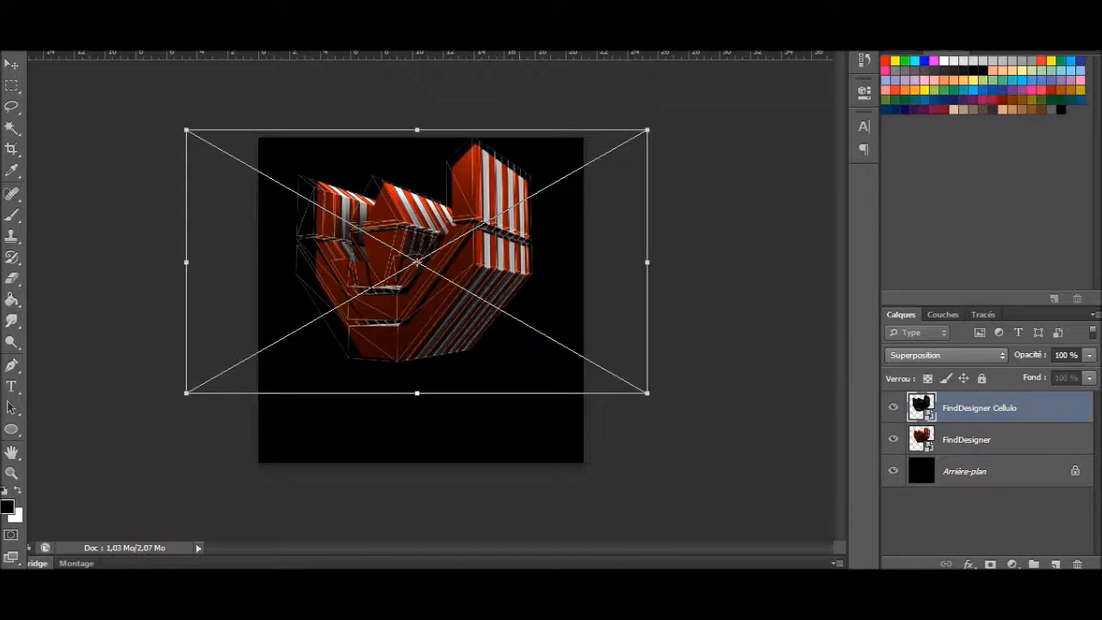
drag(522, 272, 528, 273)
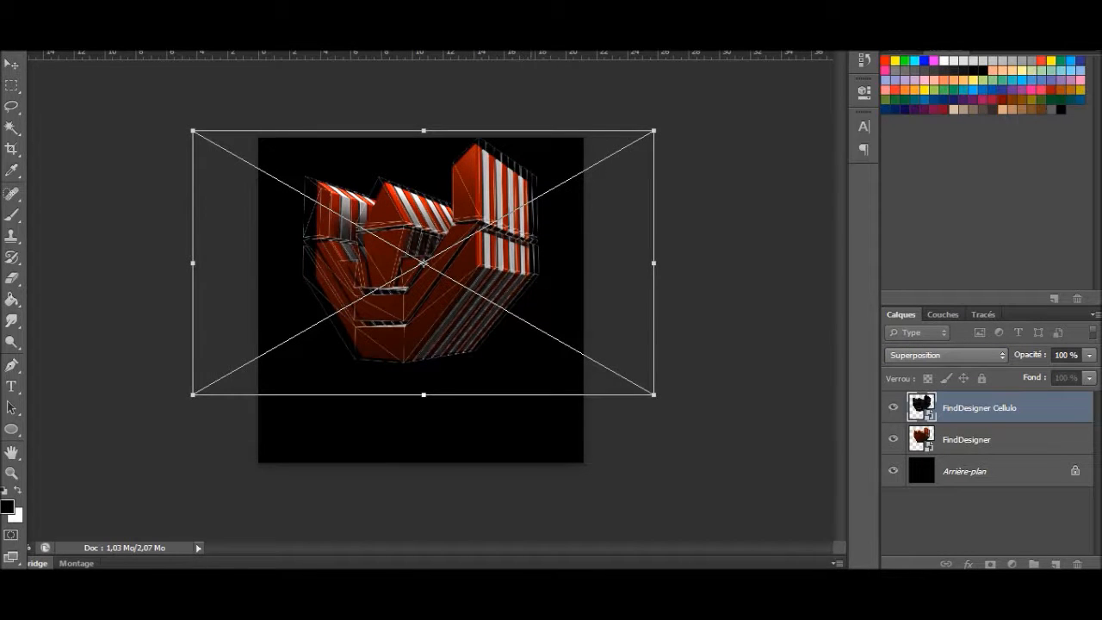
key(Return)
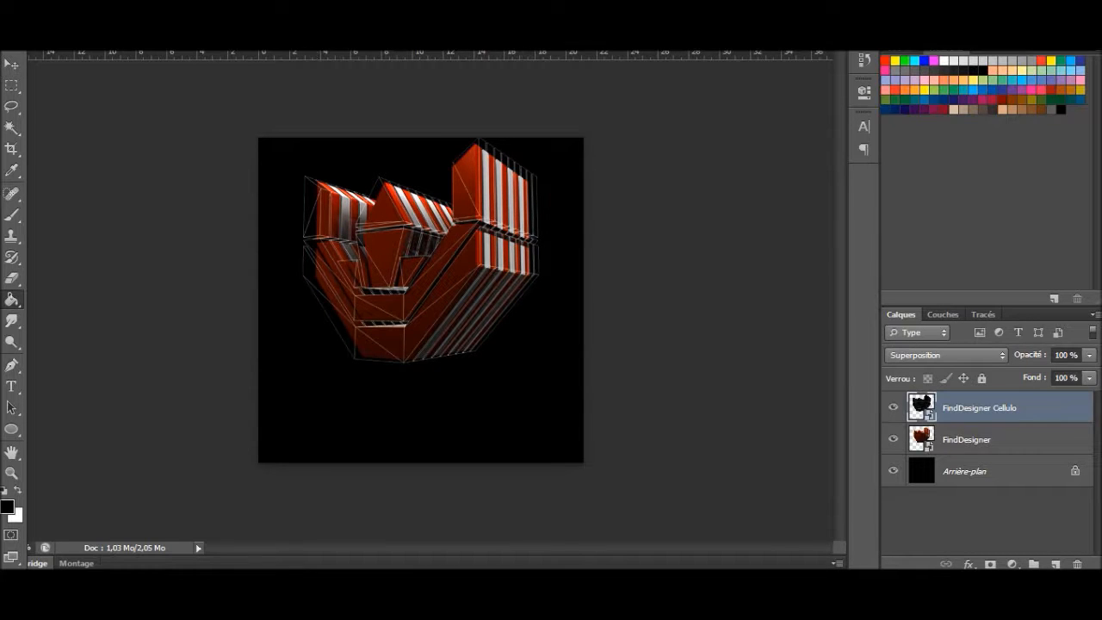
Step: Set the FindDesigner Cellulo layer's opacity to 60 %
click(1066, 355)
text(60)
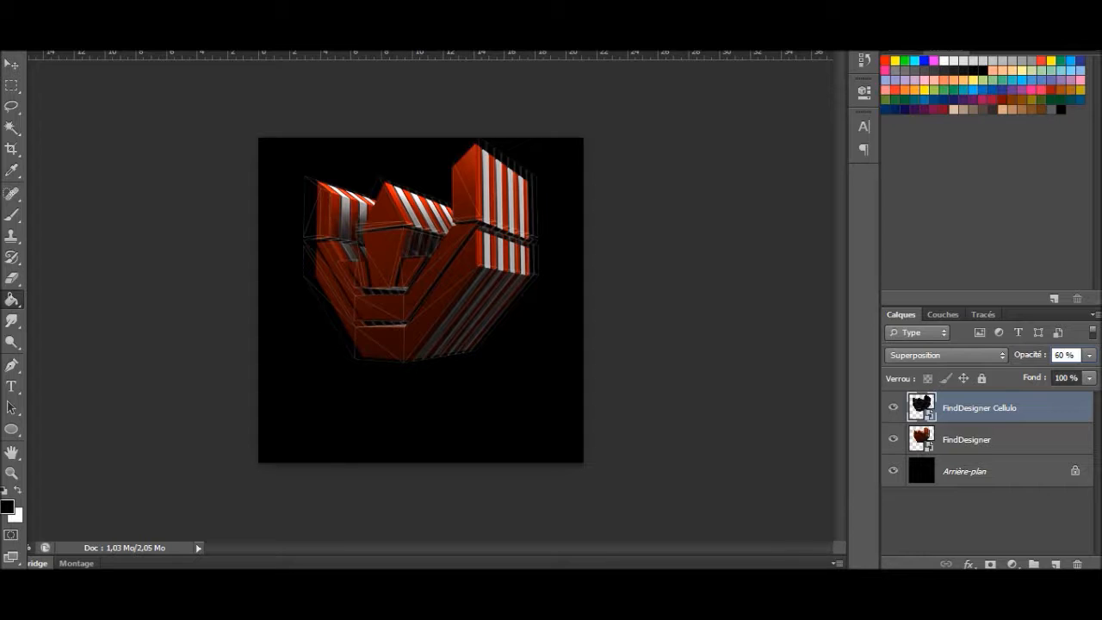
key(Return)
Step: Switch to Windows Explorer and open the PackGFX folder in the Images library
key(alt+Tab)
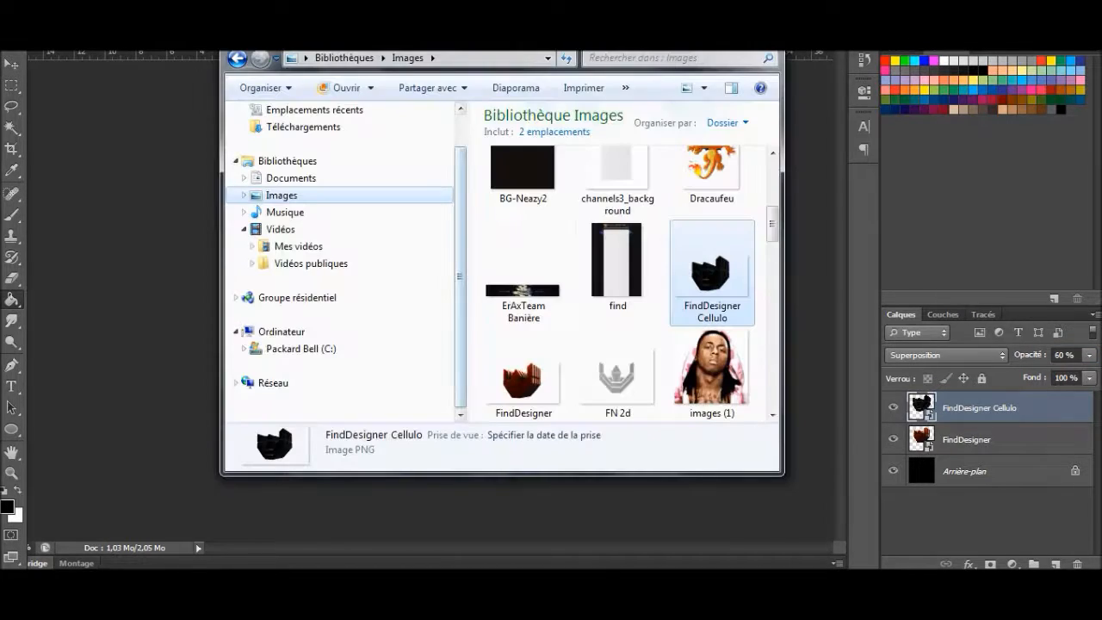
scroll(361, 275, up, 1)
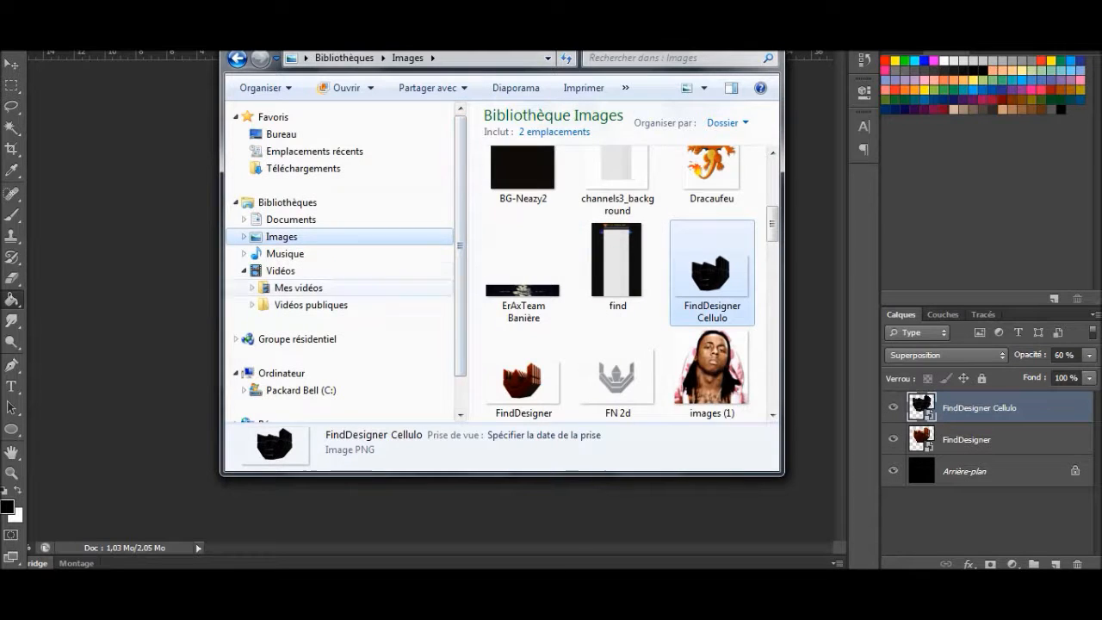
click(361, 237)
drag(782, 213, 770, 213)
scroll(616, 275, up, 3)
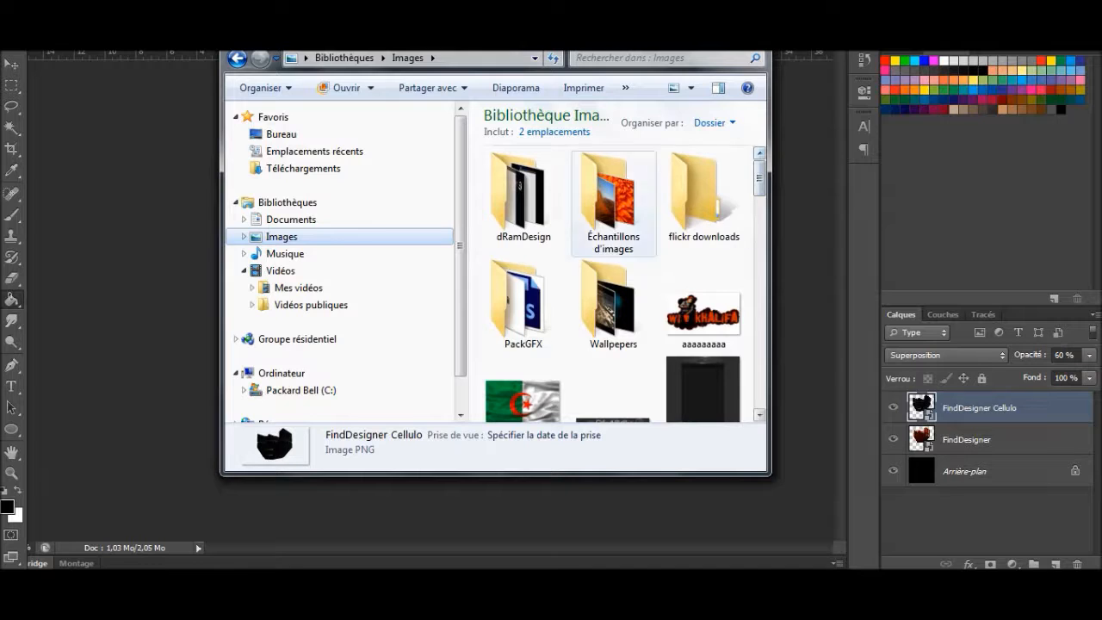
scroll(612, 215, down, 10)
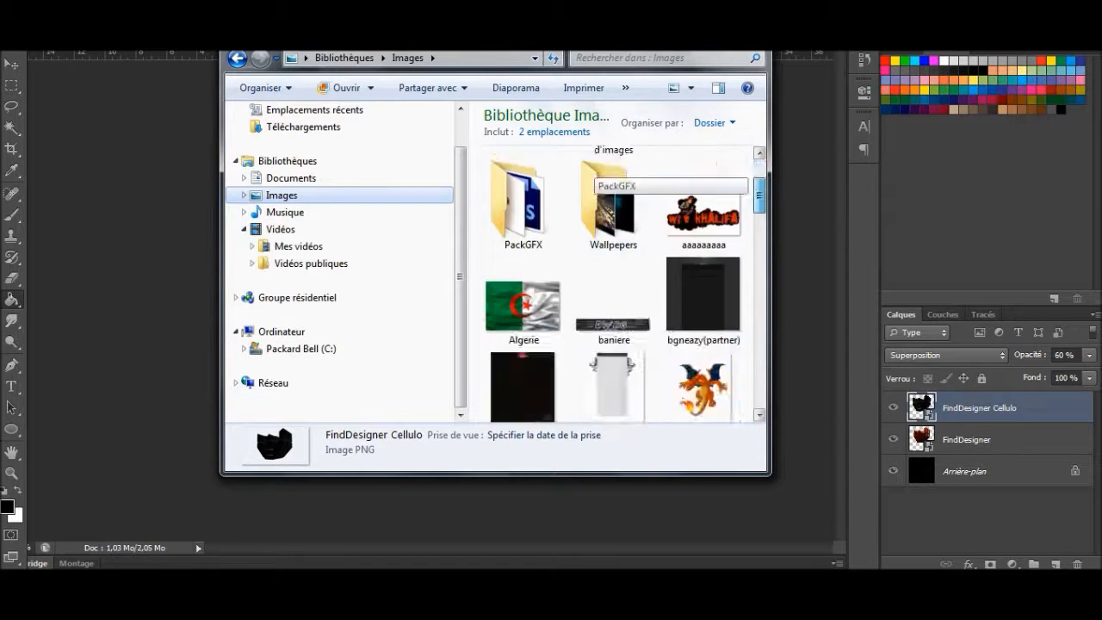
scroll(613, 284, up, 10)
scroll(613, 284, down, 3)
scroll(613, 284, up, 3)
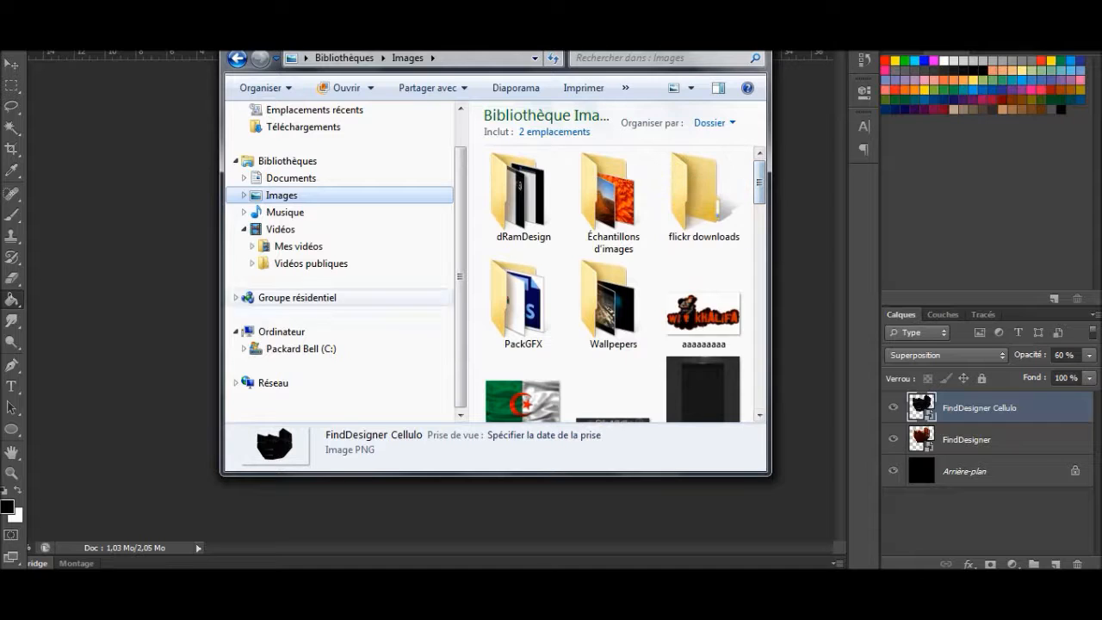
double_click(524, 306)
Step: Open the Taches folder inside PackGFX and place the Drip_03 paint splatter image into the document
scroll(613, 284, down, 10)
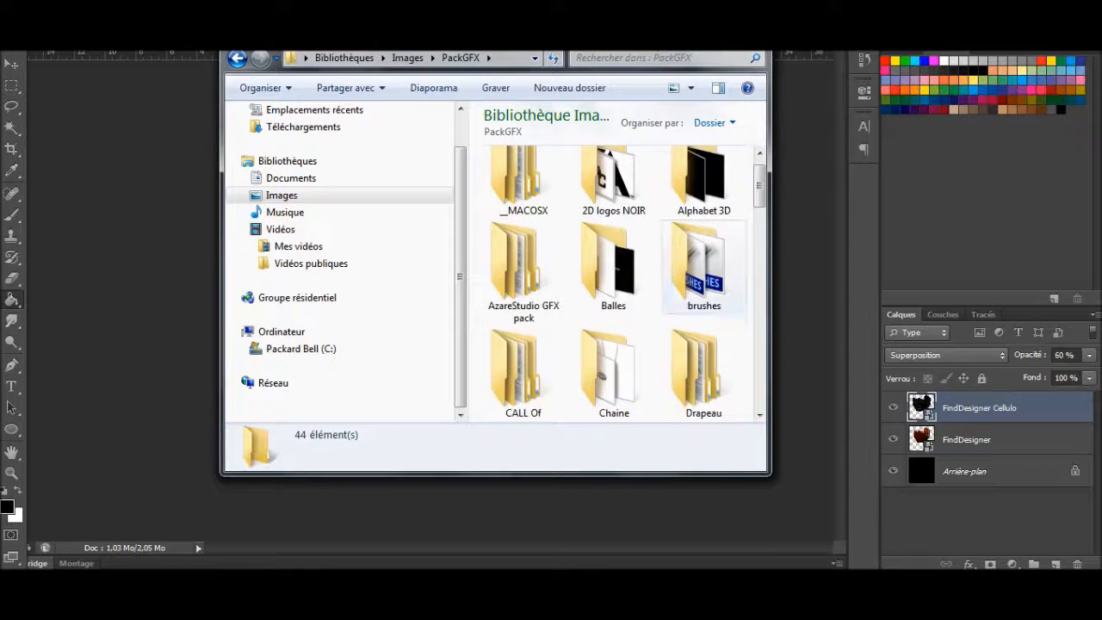
scroll(613, 284, down, 2)
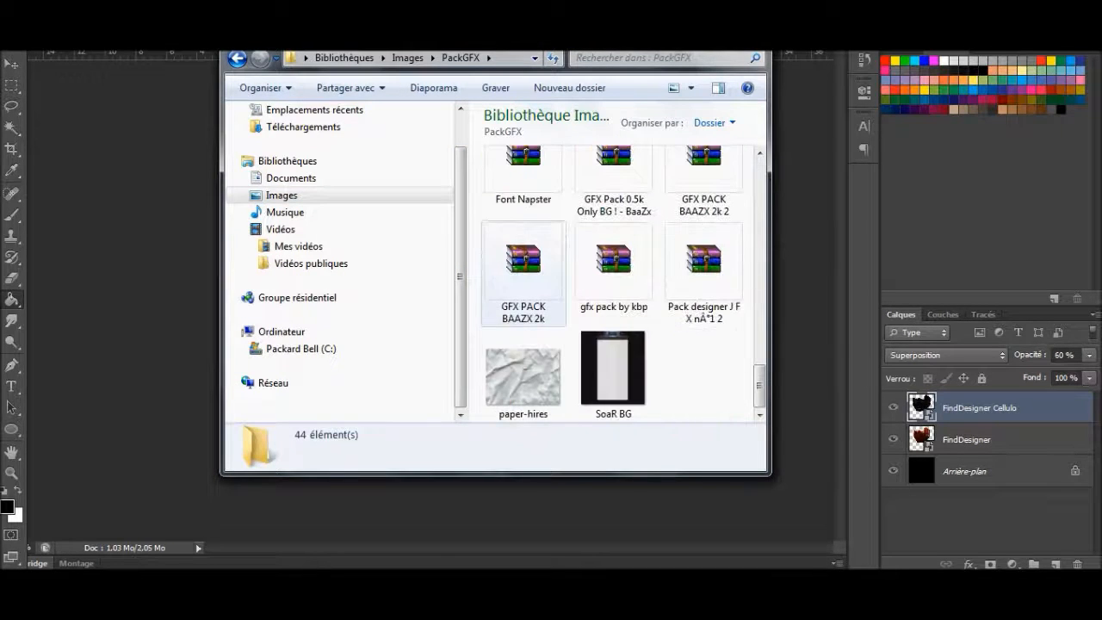
scroll(613, 284, up, 6)
scroll(613, 344, down, 1)
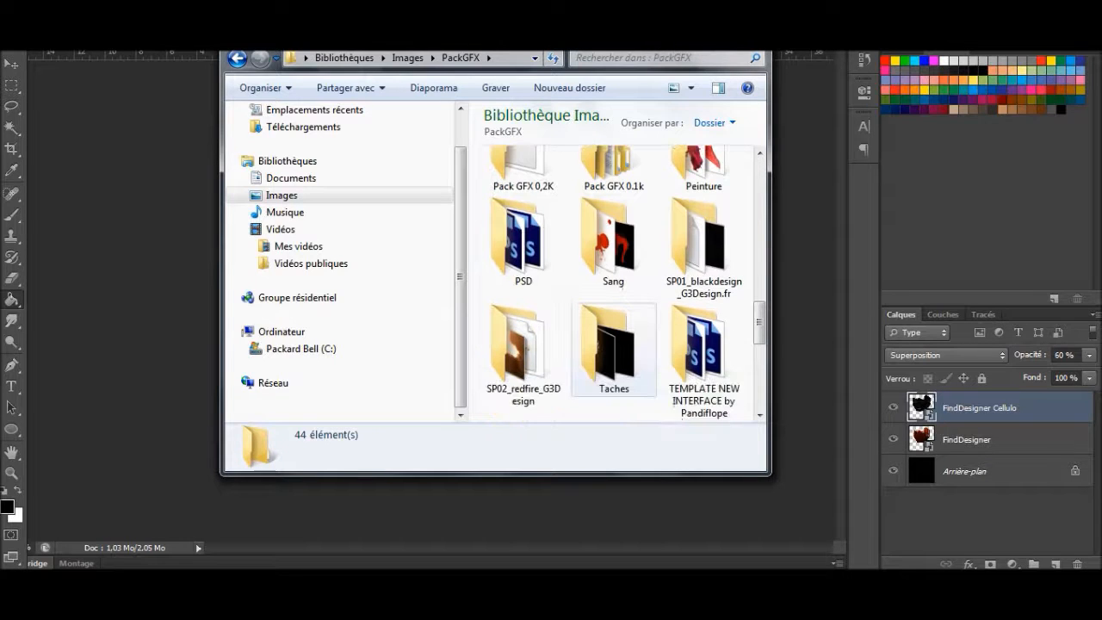
double_click(613, 344)
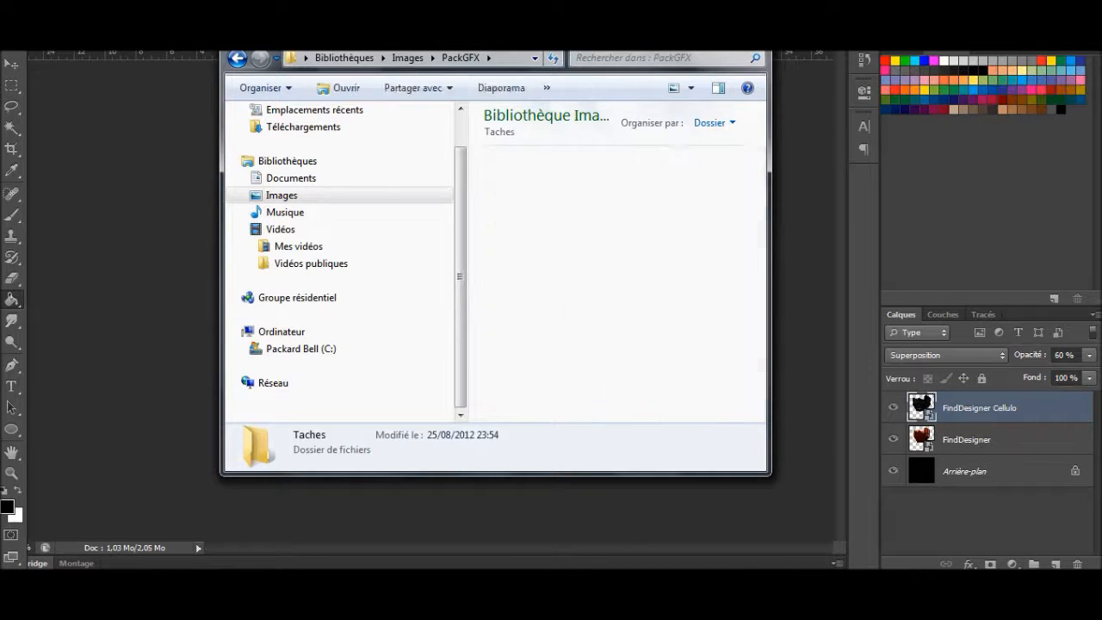
scroll(613, 314, down, 3)
drag(613, 369, 603, 512)
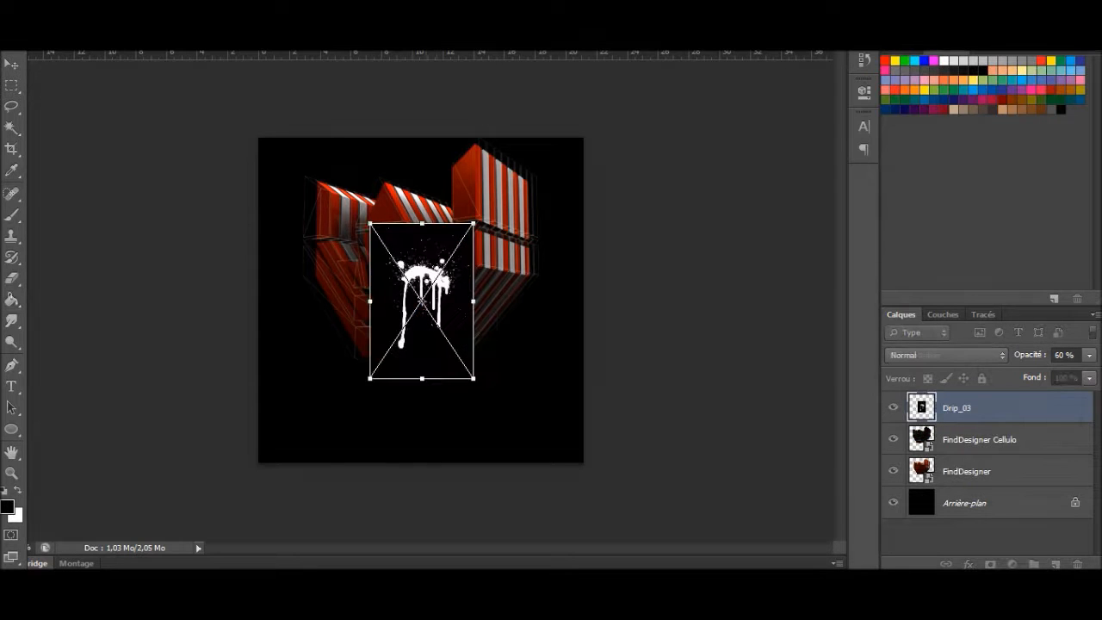
Step: Set the Drip_03 layer's blending mode to Incrustation and position the splatter over the logo's lower right part
click(945, 354)
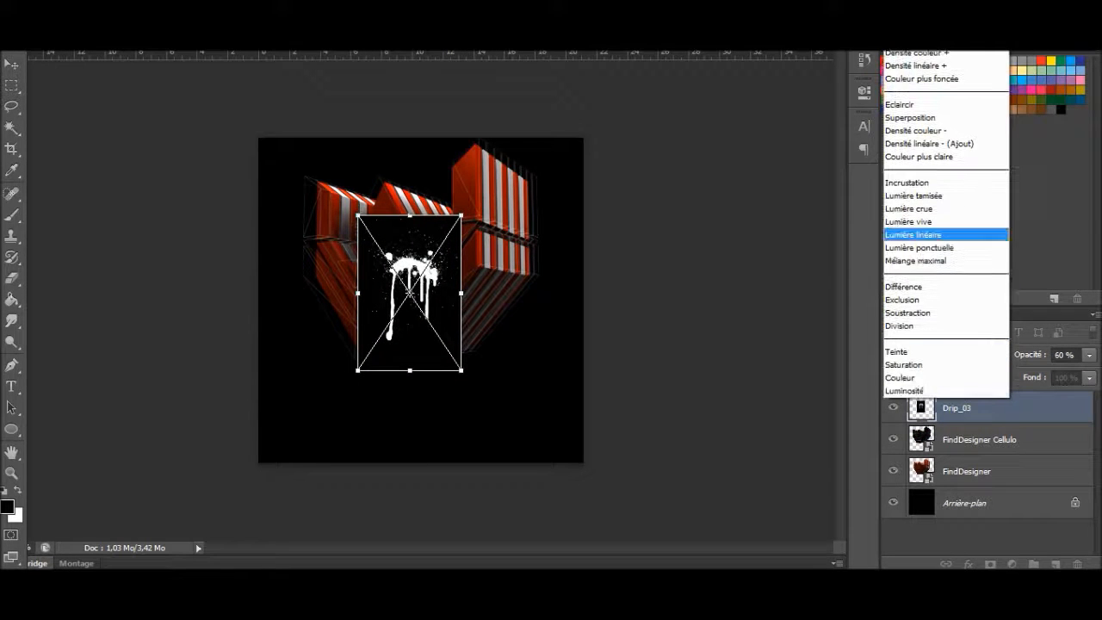
click(907, 182)
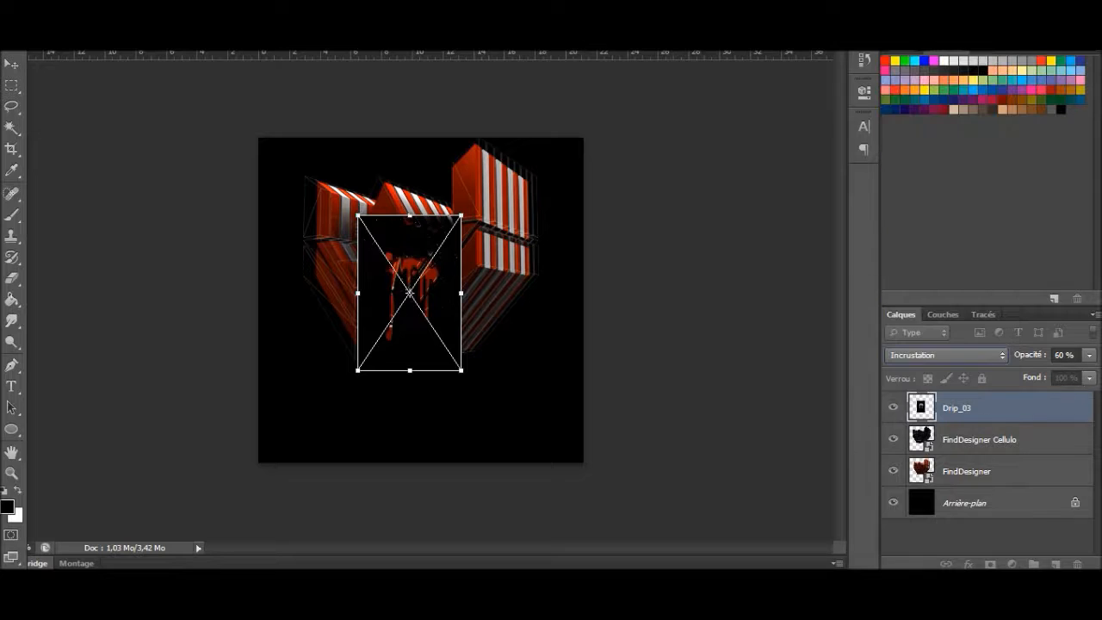
drag(410, 292, 452, 315)
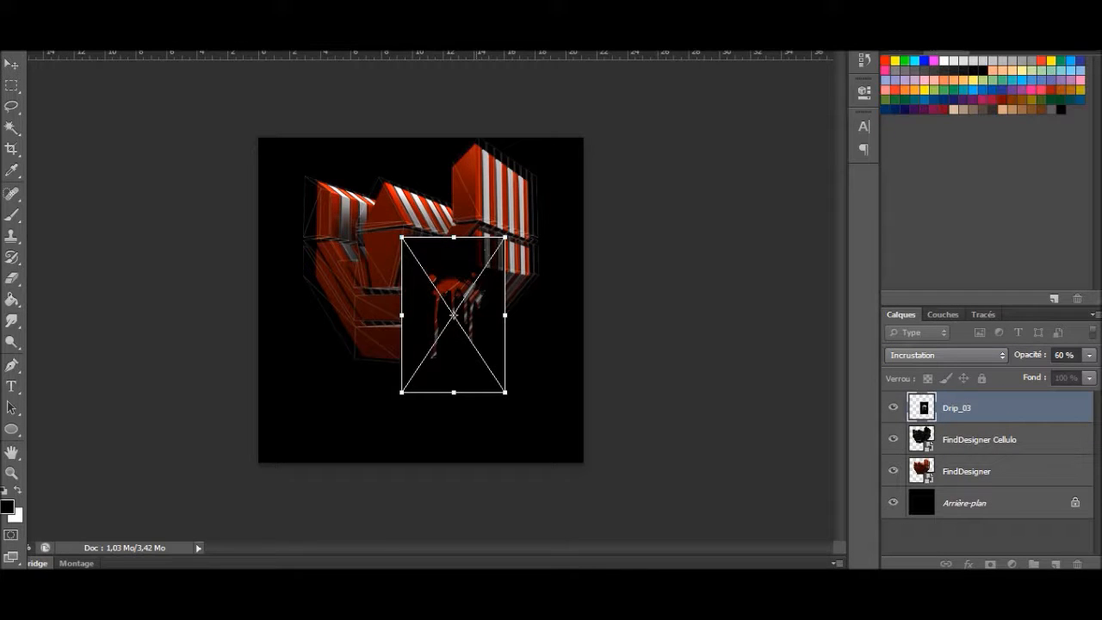
Step: Change the Drip_03 layer's blending mode to Superposition, tilt the splatter along the logo's diagonal edge and commit the placement
click(945, 355)
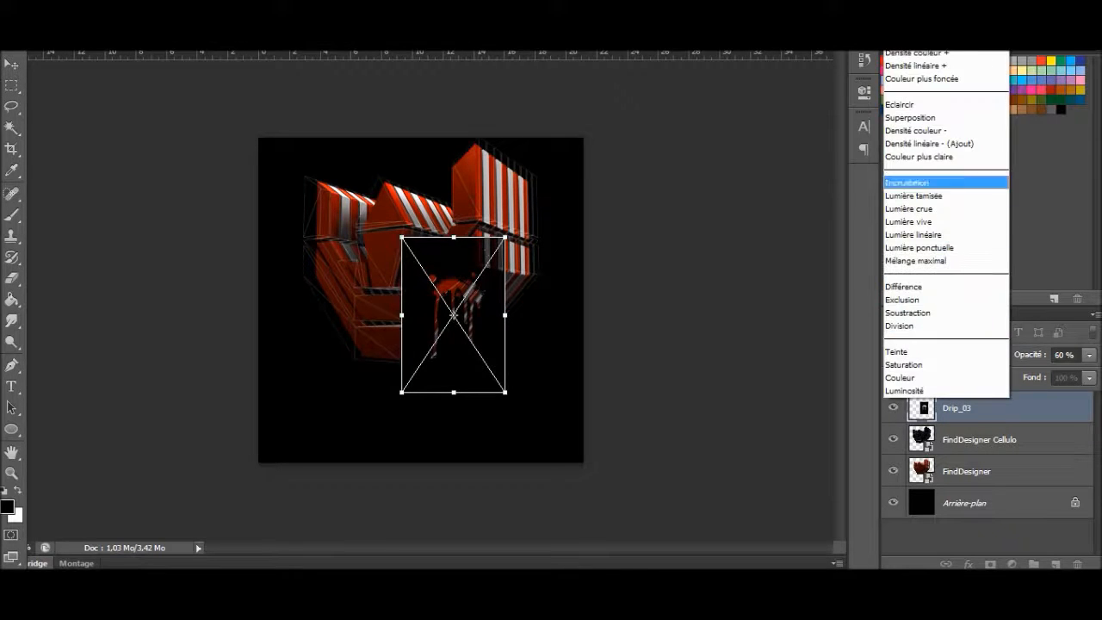
click(913, 117)
drag(473, 276, 575, 288)
drag(509, 267, 483, 271)
key(Return)
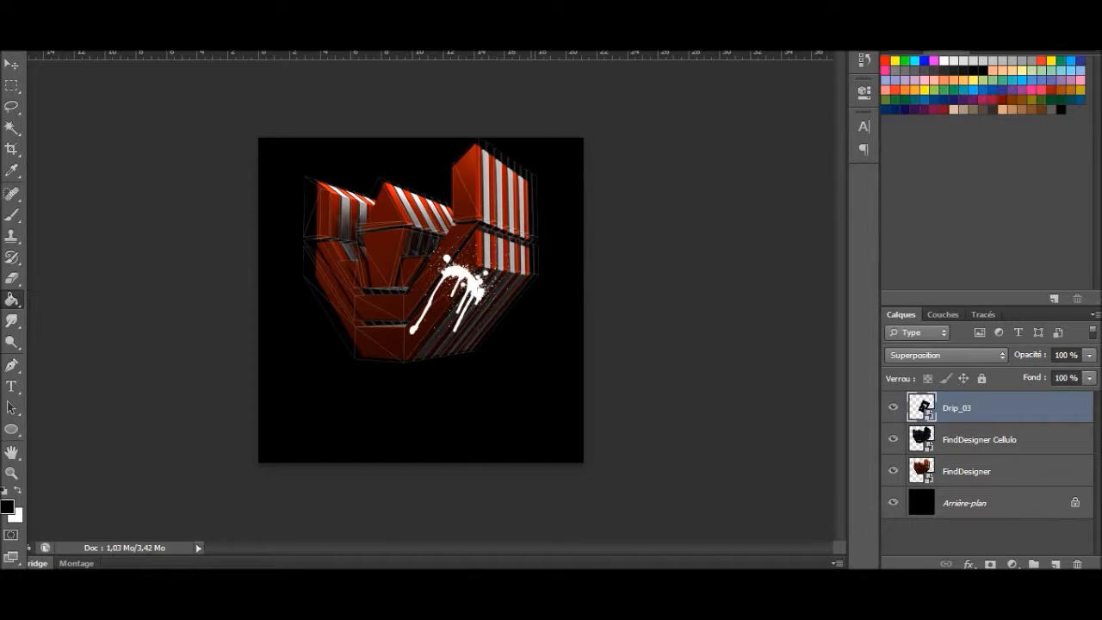
Step: Delete the Drip_03 layer
key(Delete)
key(6)
key(t)
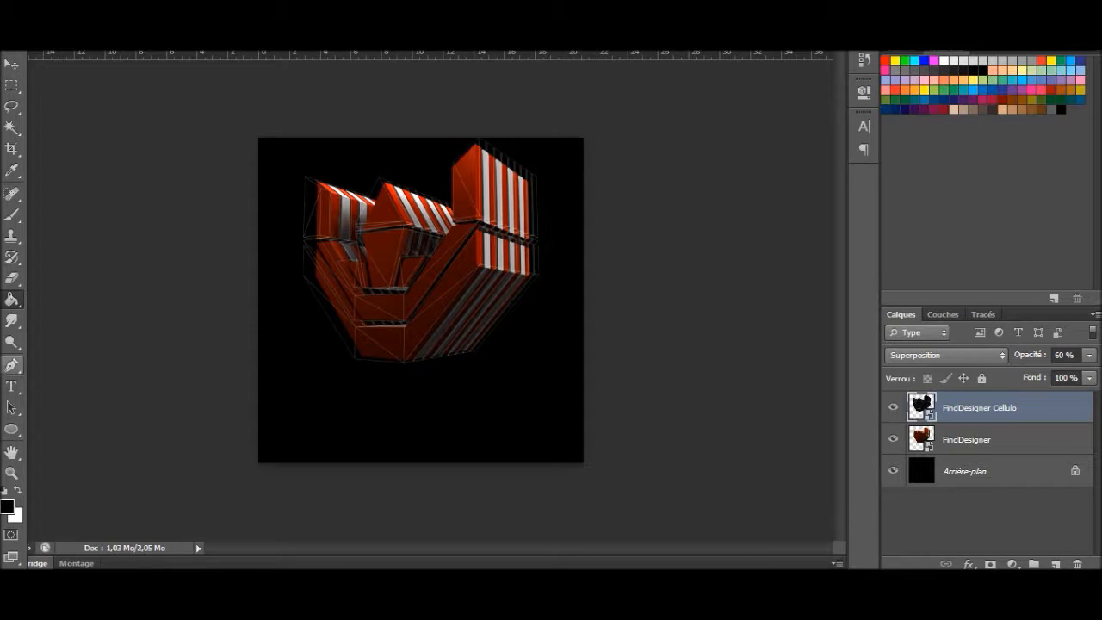
key(l)
key(t)
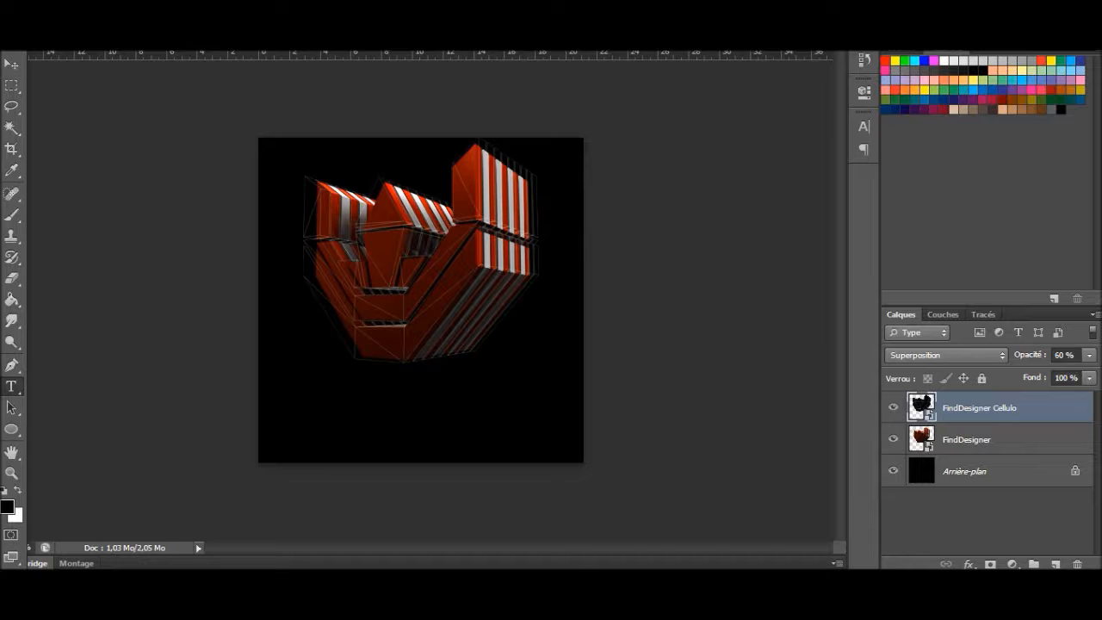
click(967, 440)
click(78, 409)
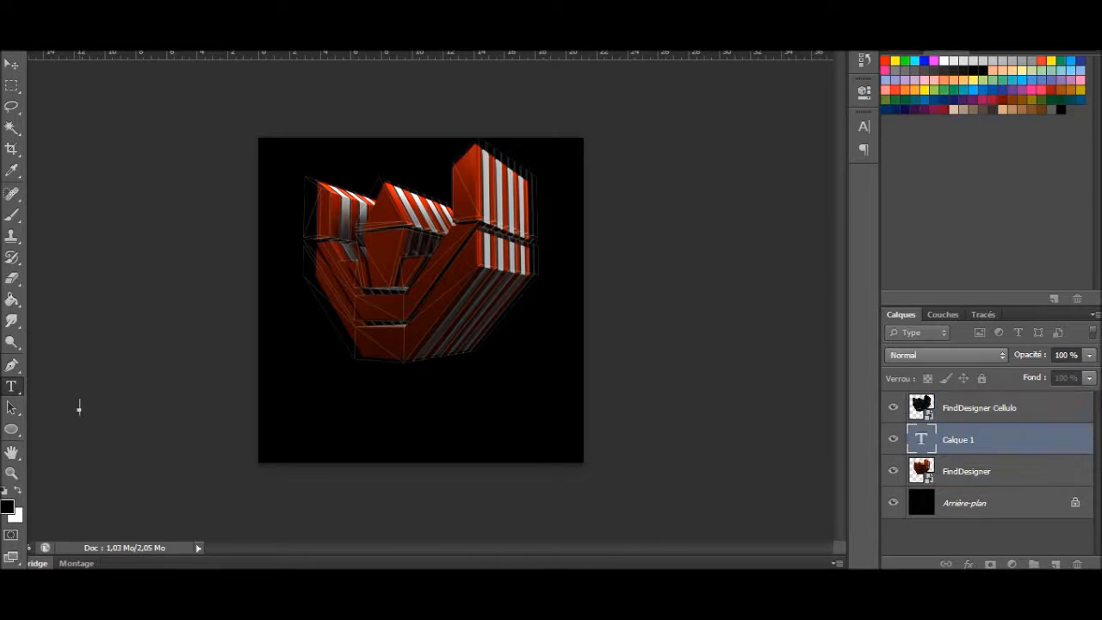
right_click(11, 387)
click(86, 385)
key(Escape)
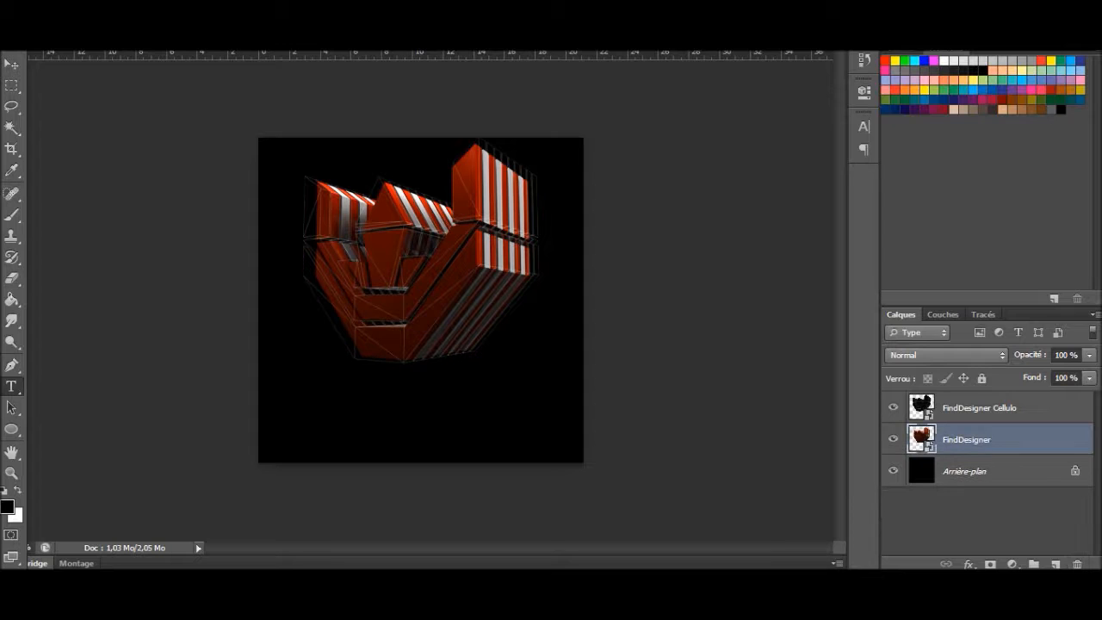
Step: Start a horizontal text line in the black area below the logo, on a new layer directly above the FindDesigner layer
right_click(11, 387)
click(86, 384)
right_click(12, 387)
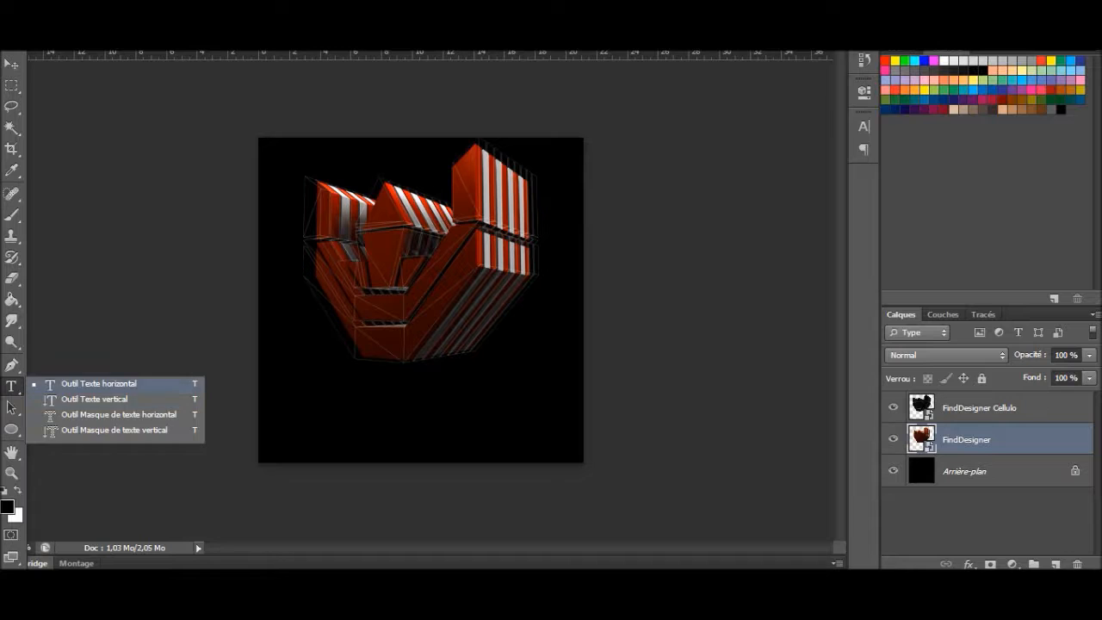
click(99, 384)
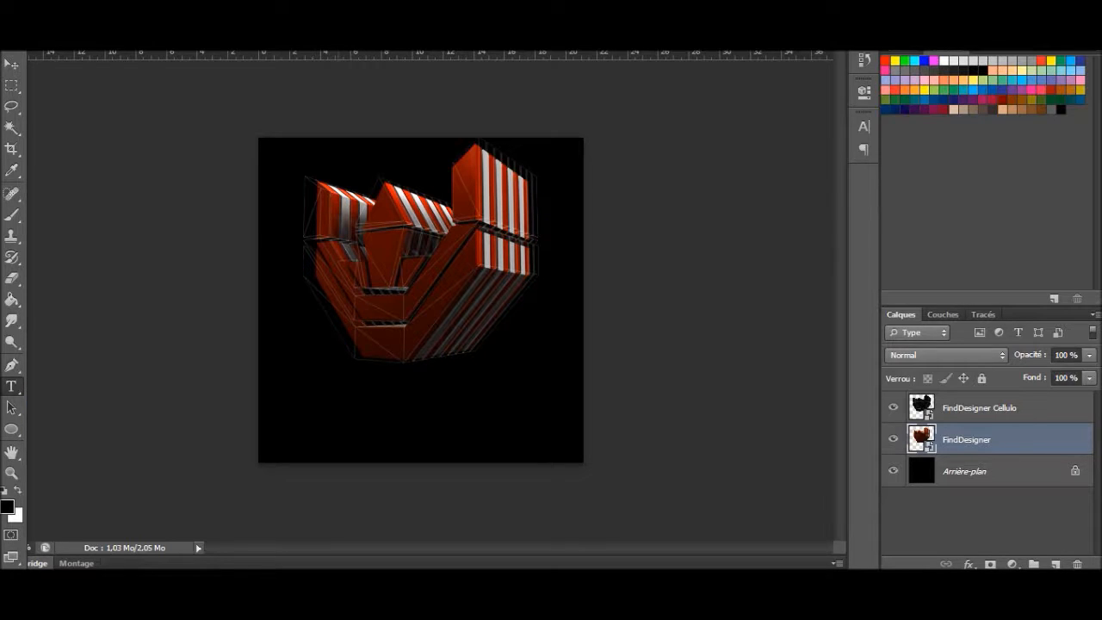
click(340, 425)
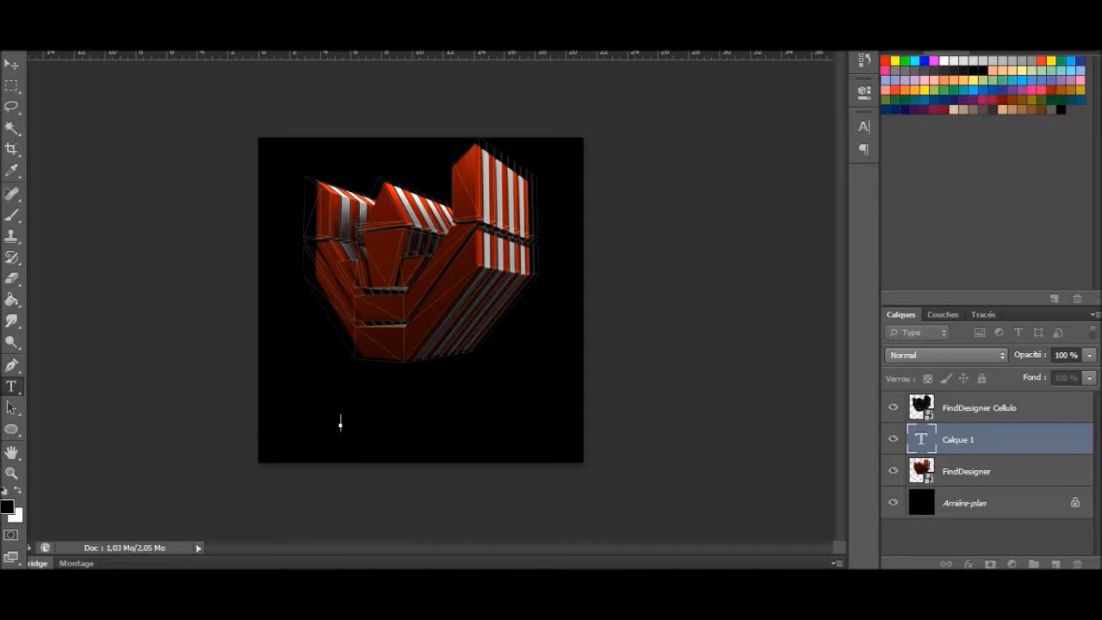
Step: Set the new text layer's font to Space Age
click(199, 24)
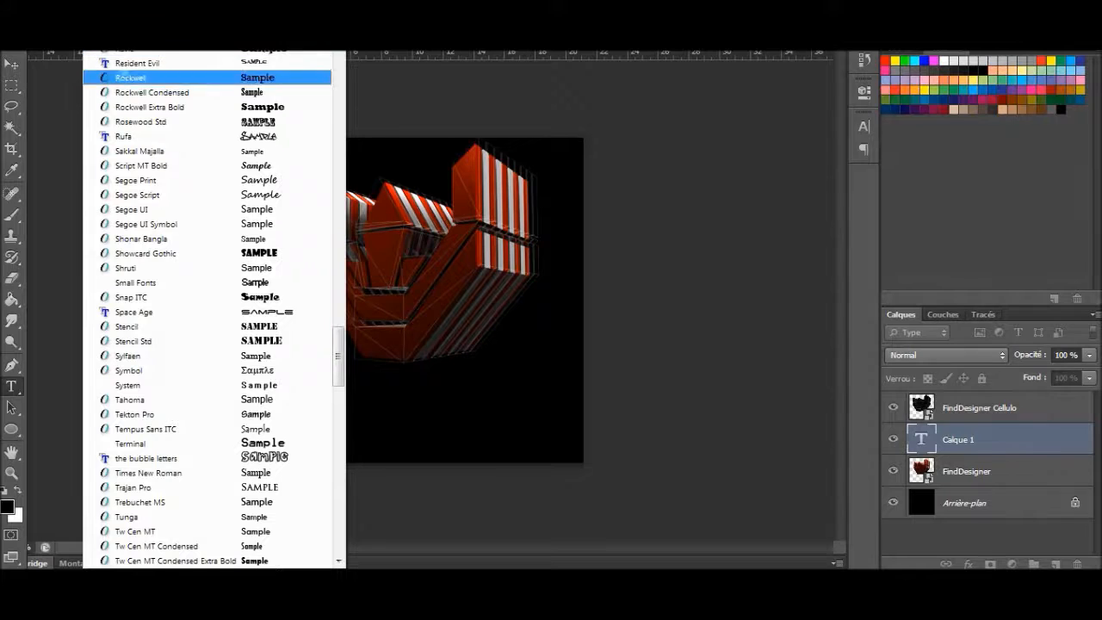
key(Down)
key(Down)
key(Down)
key(Down)
key(Down)
key(Down)
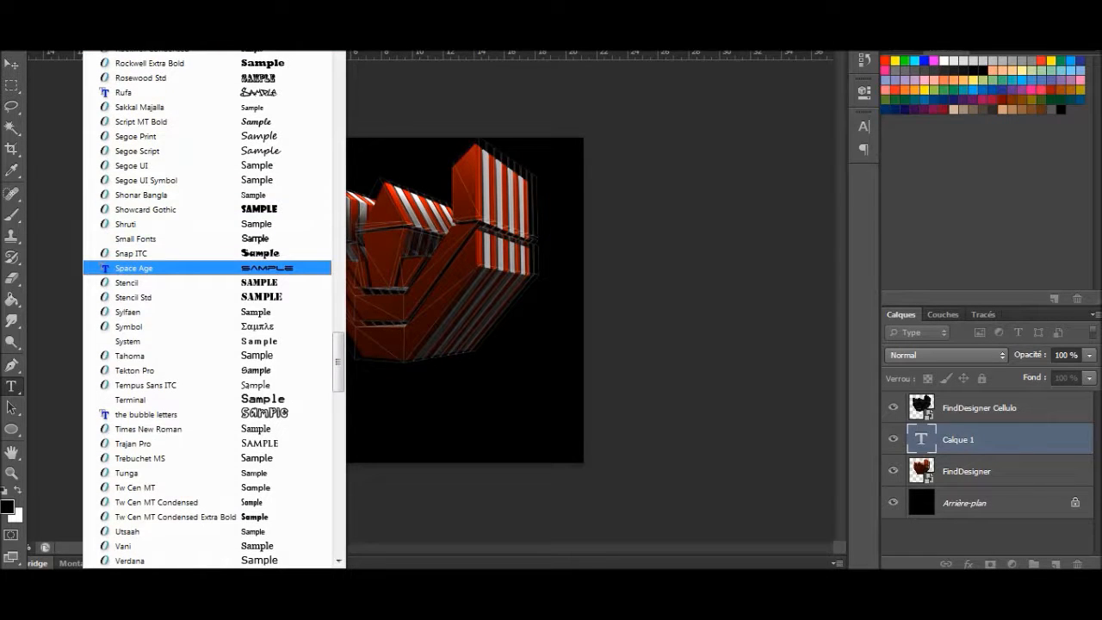
key(Return)
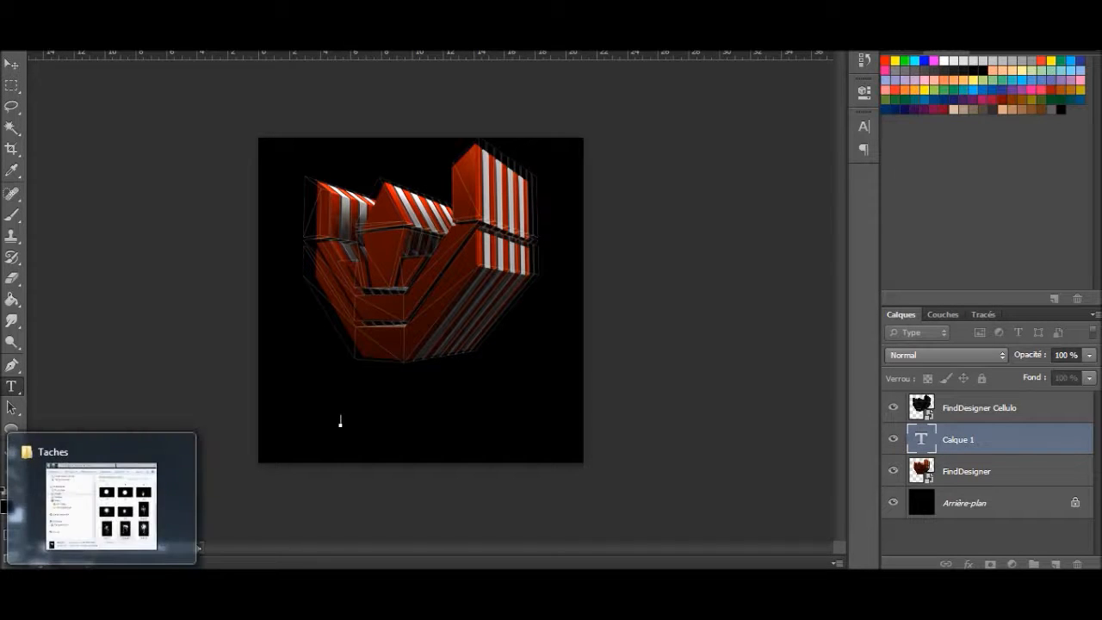
click(200, 24)
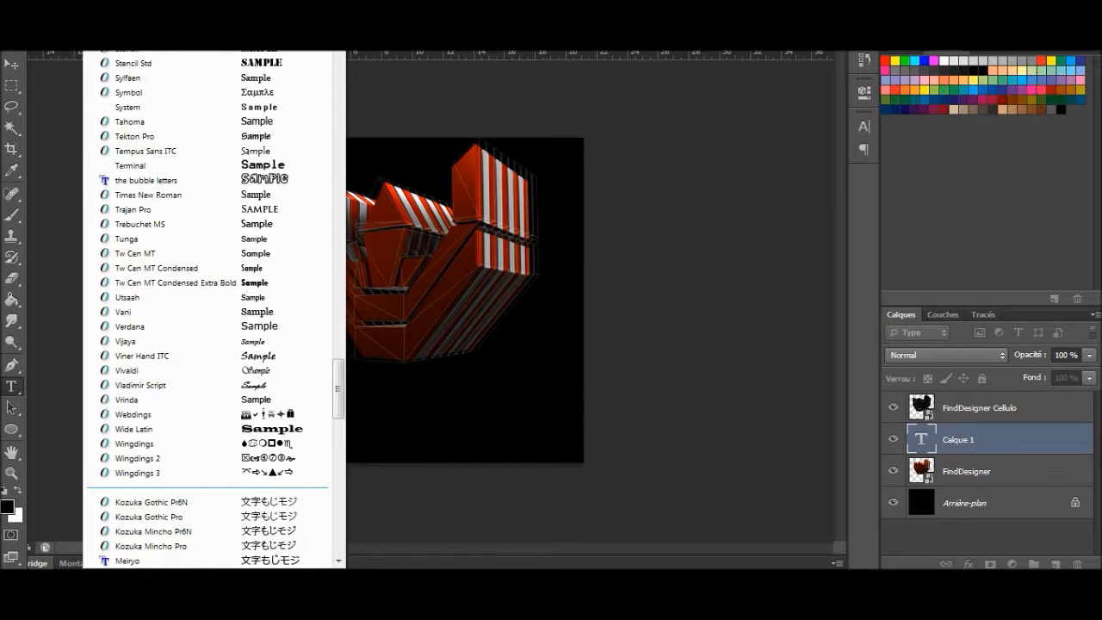
key(Escape)
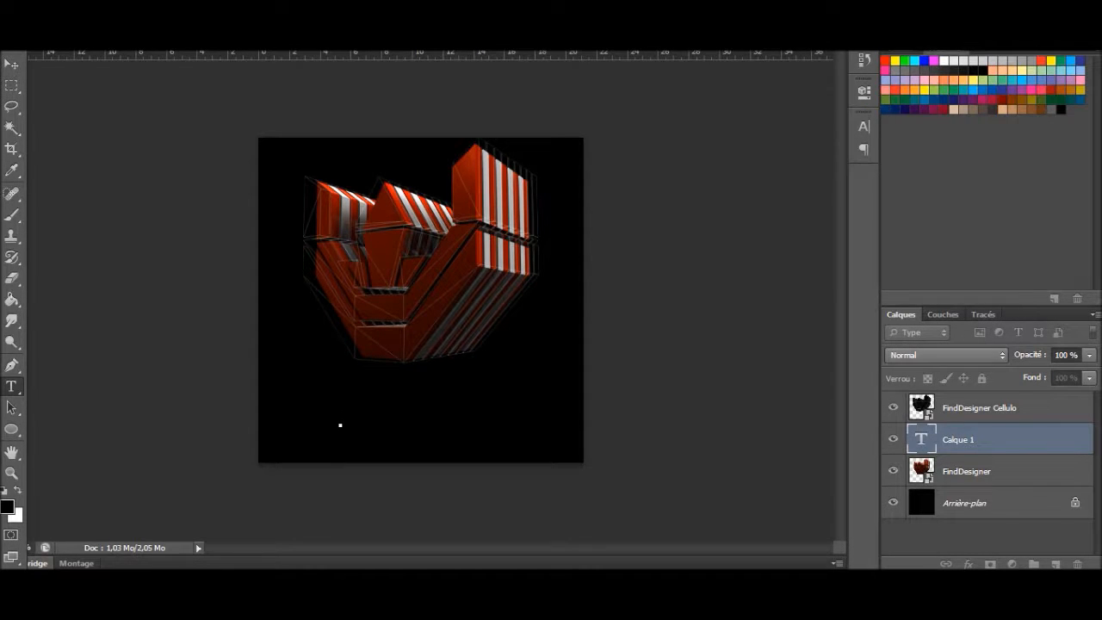
Step: Try to enter FindDesigner in the black area below the logo and colour the text white
click(319, 396)
click(344, 30)
click(336, 293)
text(FindDesigner)
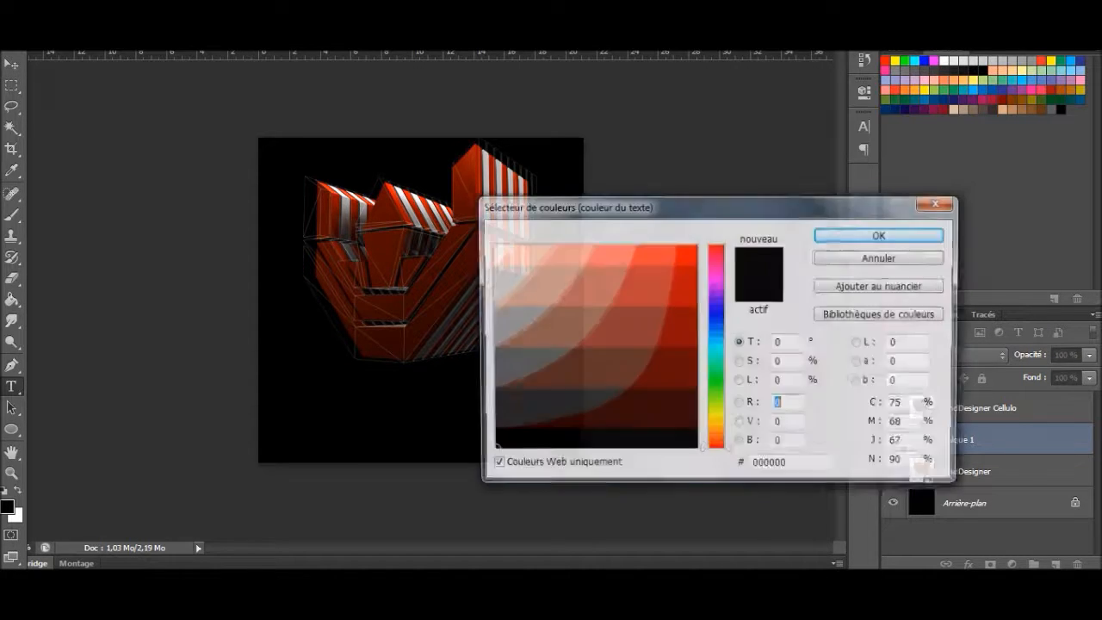
click(492, 247)
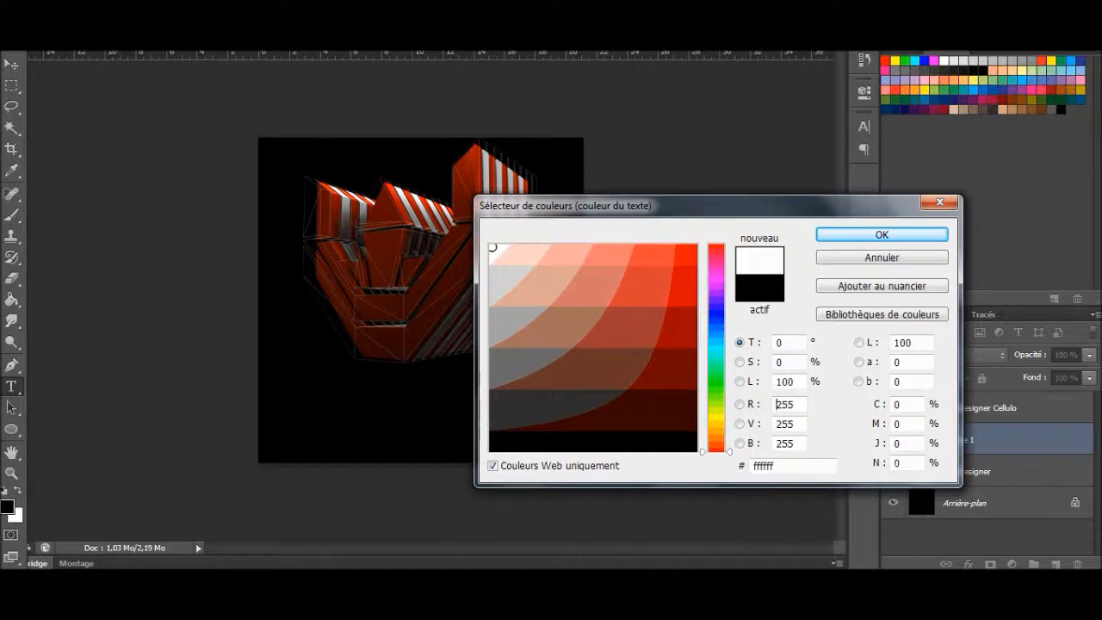
key(Return)
key(BackSpace)
key(BackSpace)
key(BackSpace)
key(BackSpace)
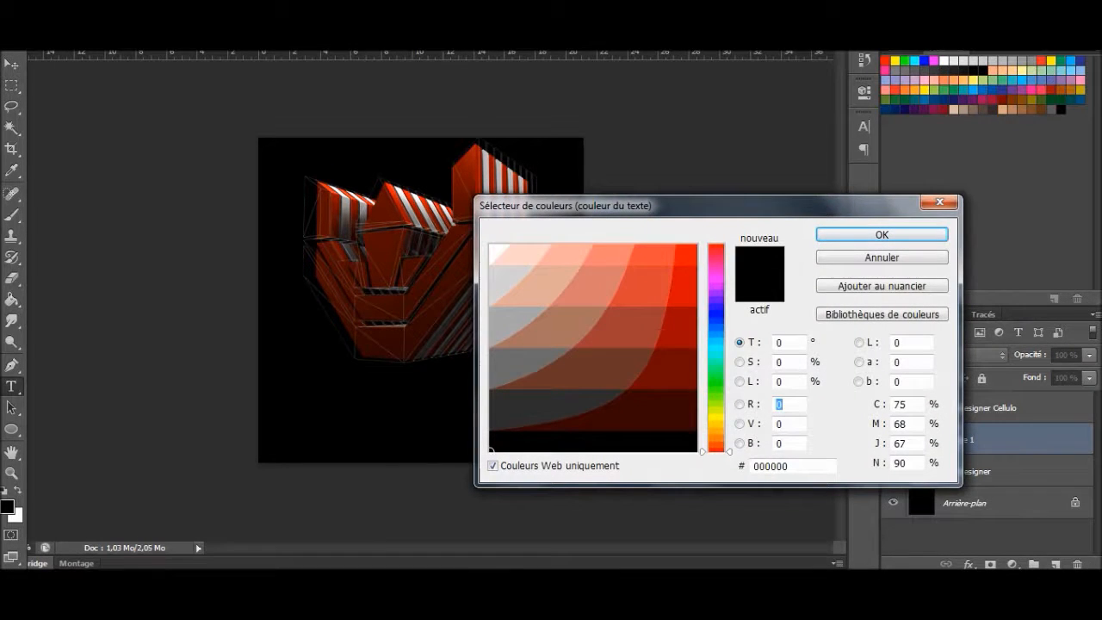
Step: Set the text colour to white (ffffff), enter tuto just below the logo and commit the text
click(494, 249)
click(881, 235)
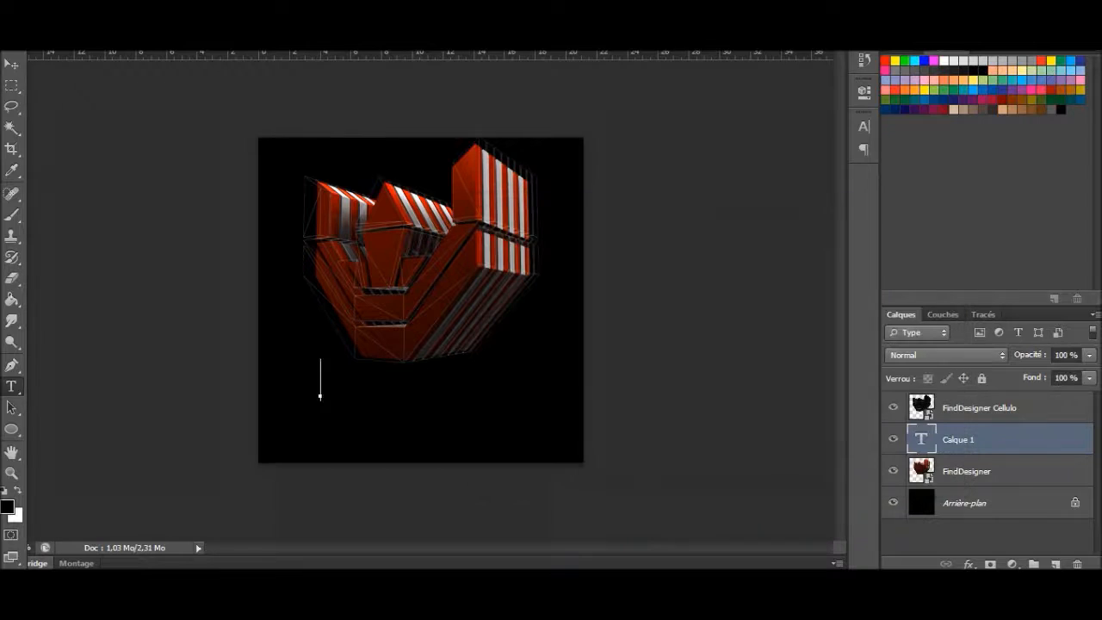
text(TUTO)
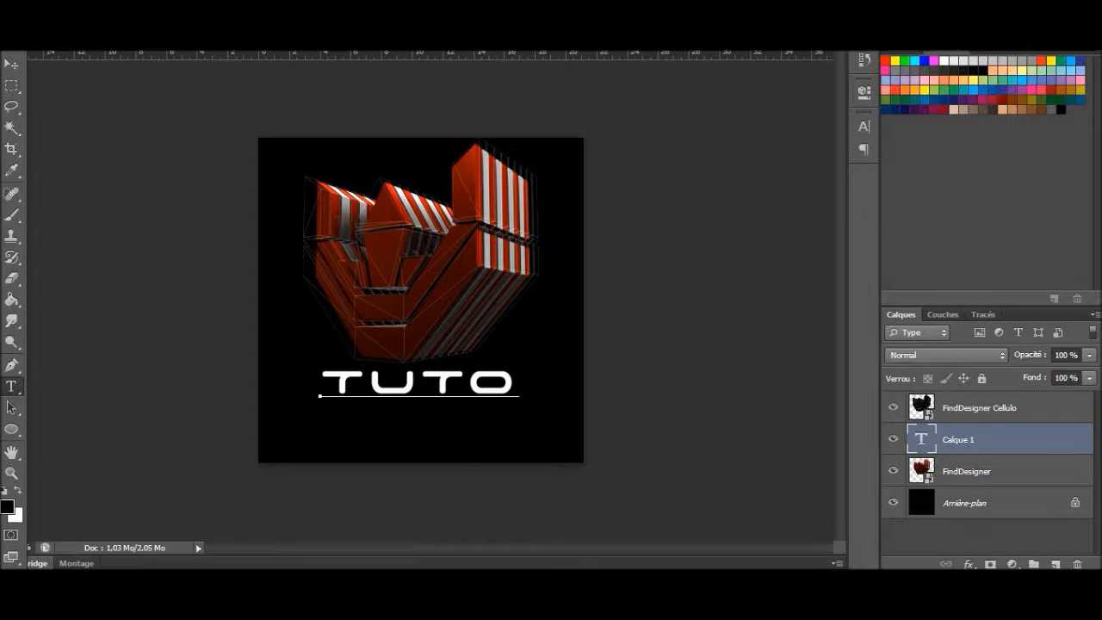
click(964, 503)
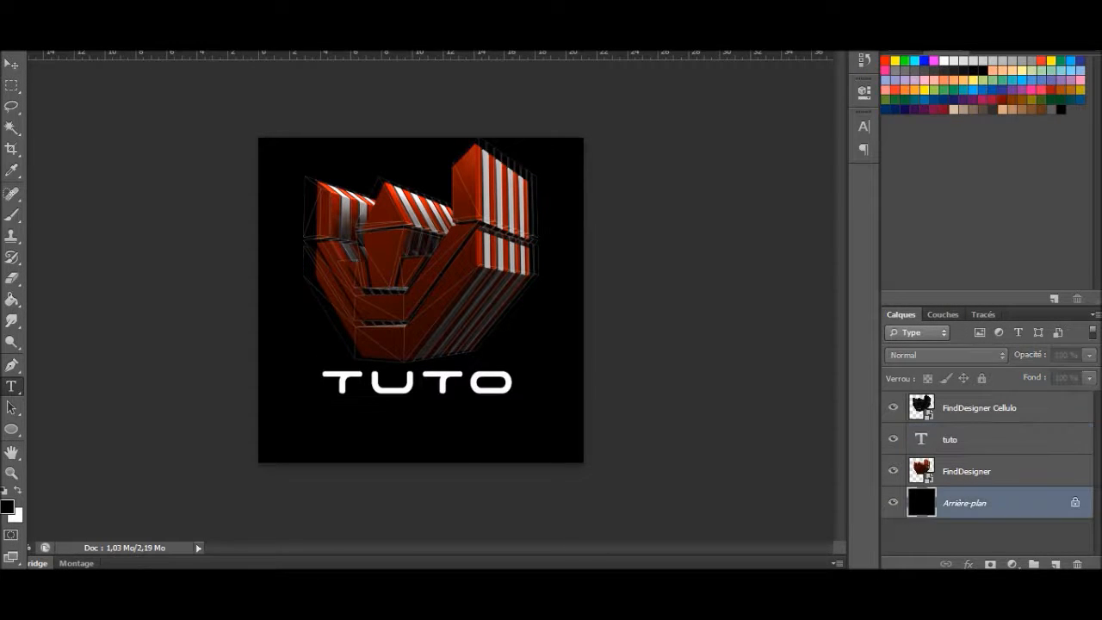
Step: Move the tuto text lower beneath the logo, enlarge it mainly in height and commit the transform
click(973, 439)
key(ctrl+t)
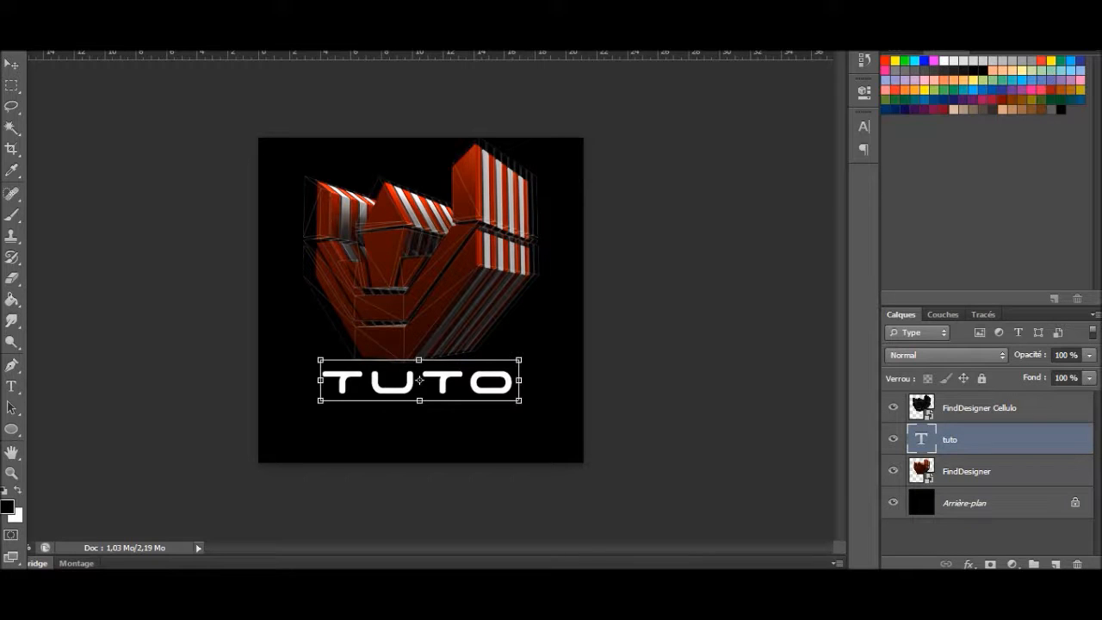
drag(420, 380, 415, 421)
drag(428, 402, 421, 414)
key(Return)
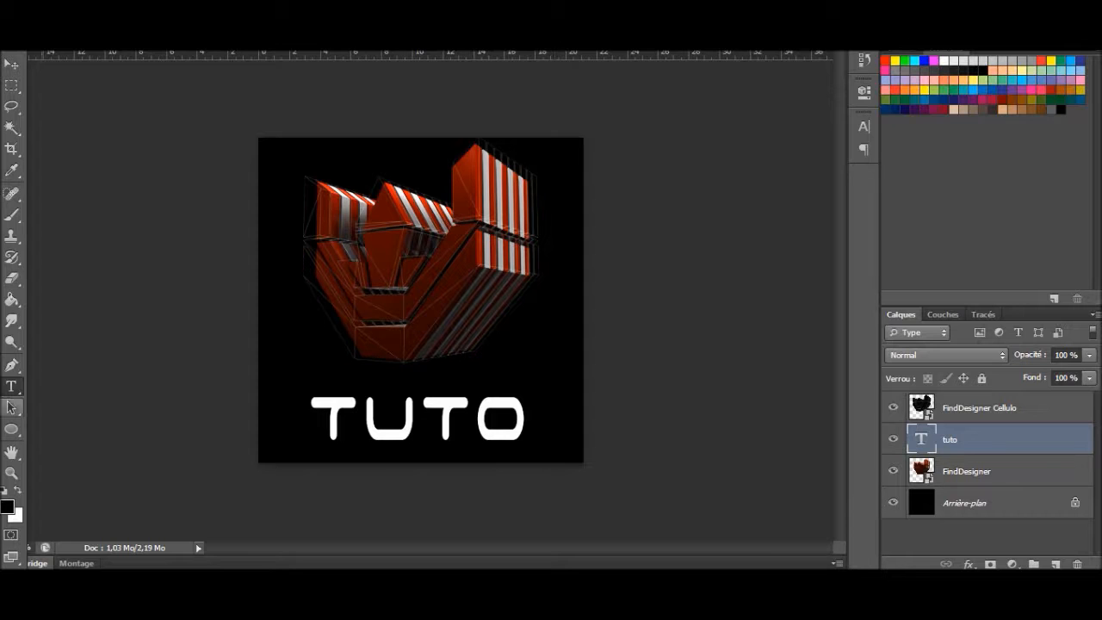
Step: Place the Algerie flag picture from the Images library into the document, over the logo
key(alt+Tab)
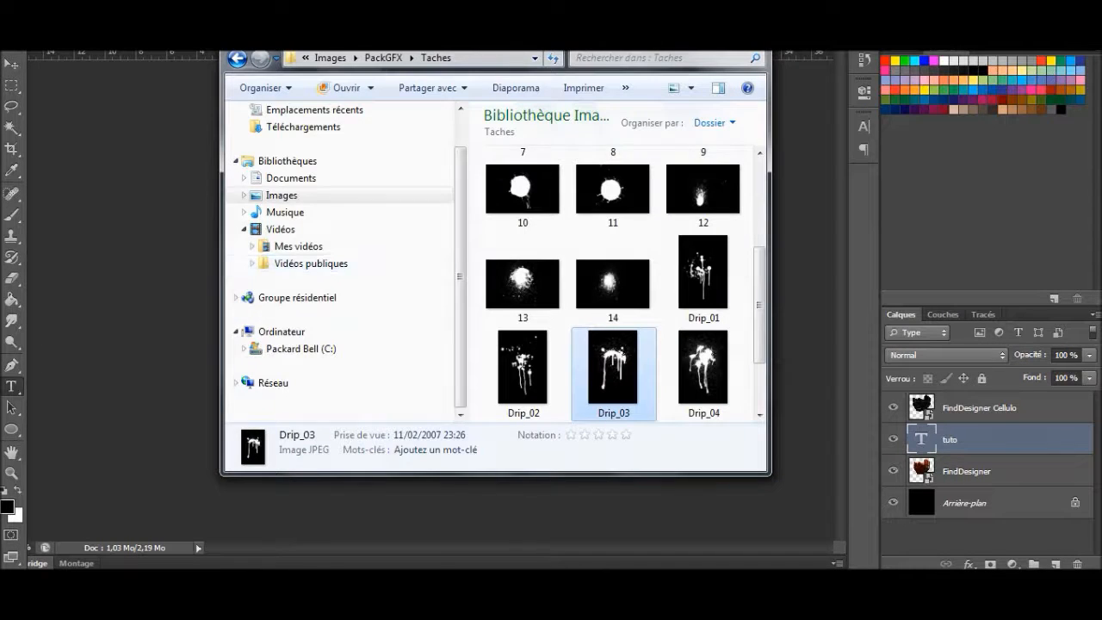
click(282, 197)
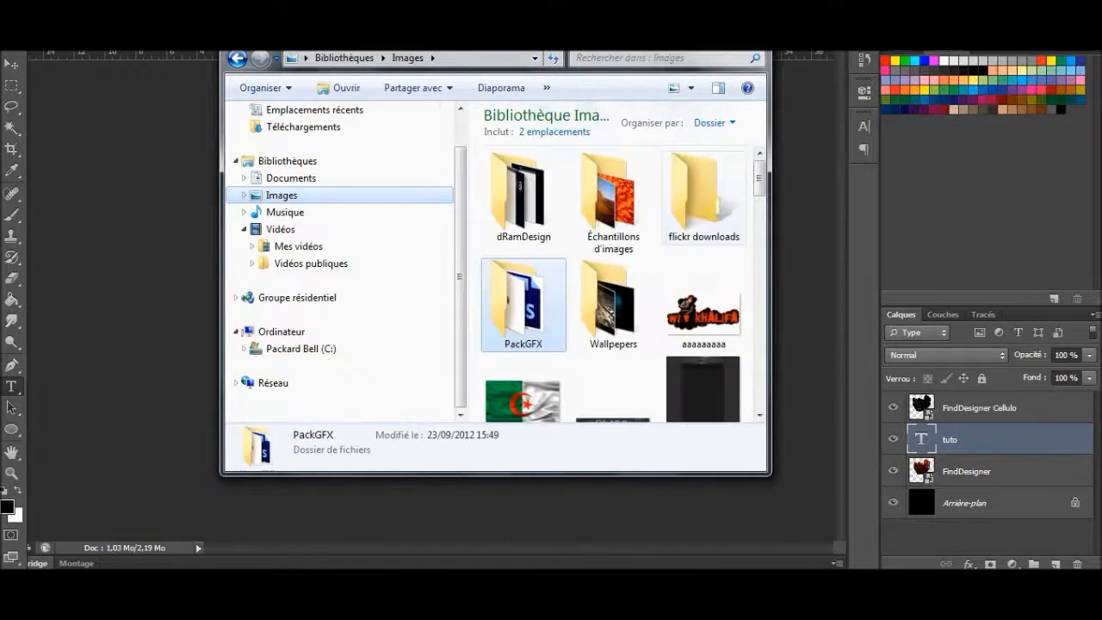
scroll(603, 172, down, 5)
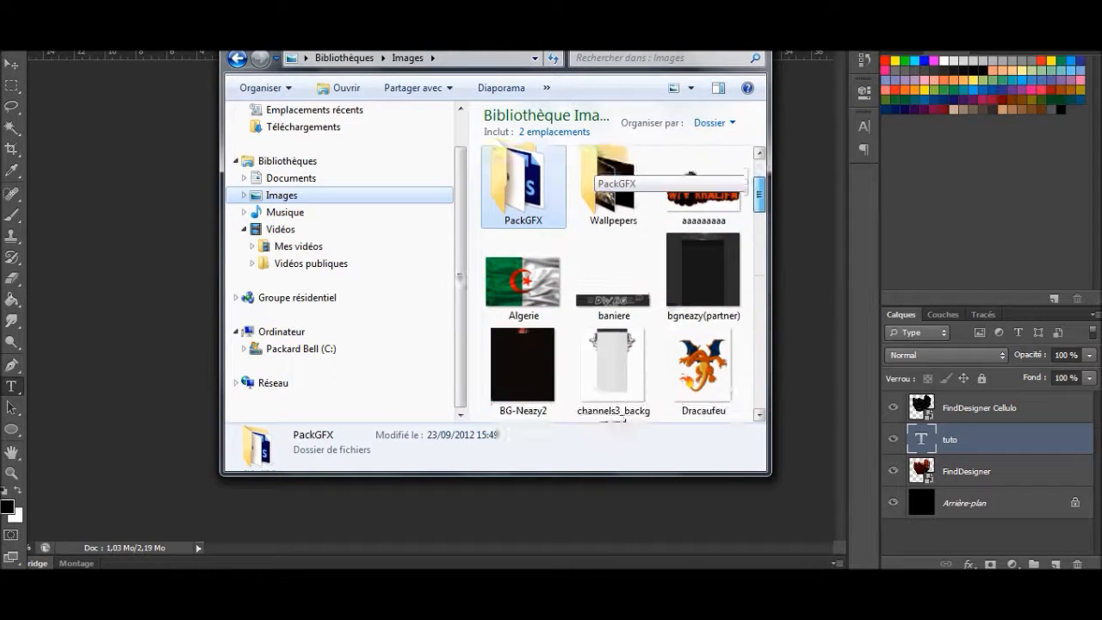
scroll(602, 176, down, 1)
scroll(602, 177, up, 4)
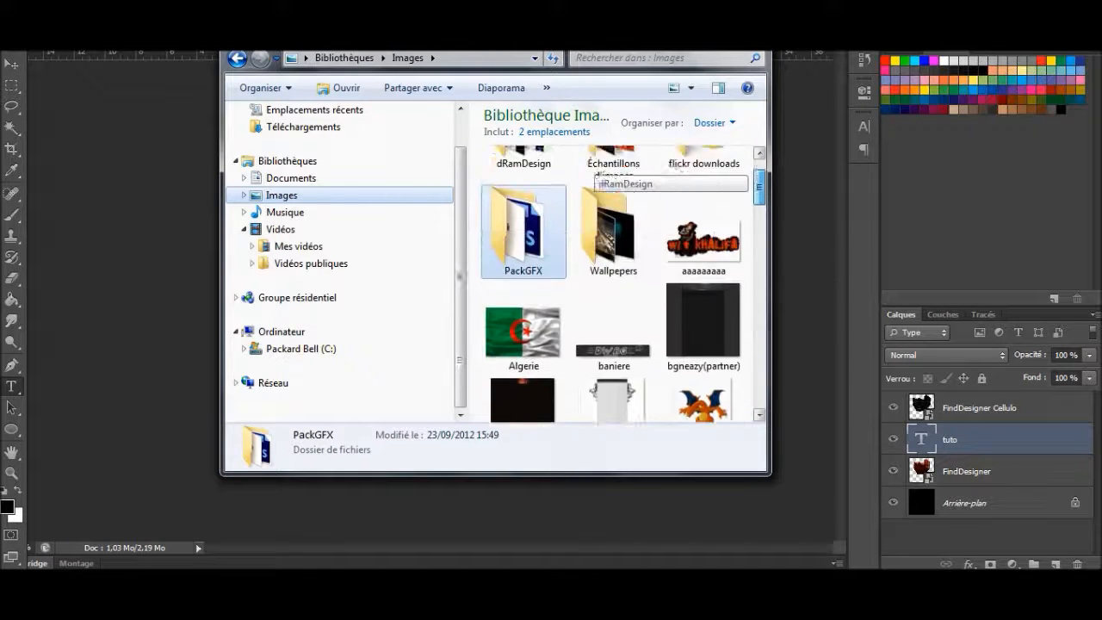
scroll(523, 284, down, 1)
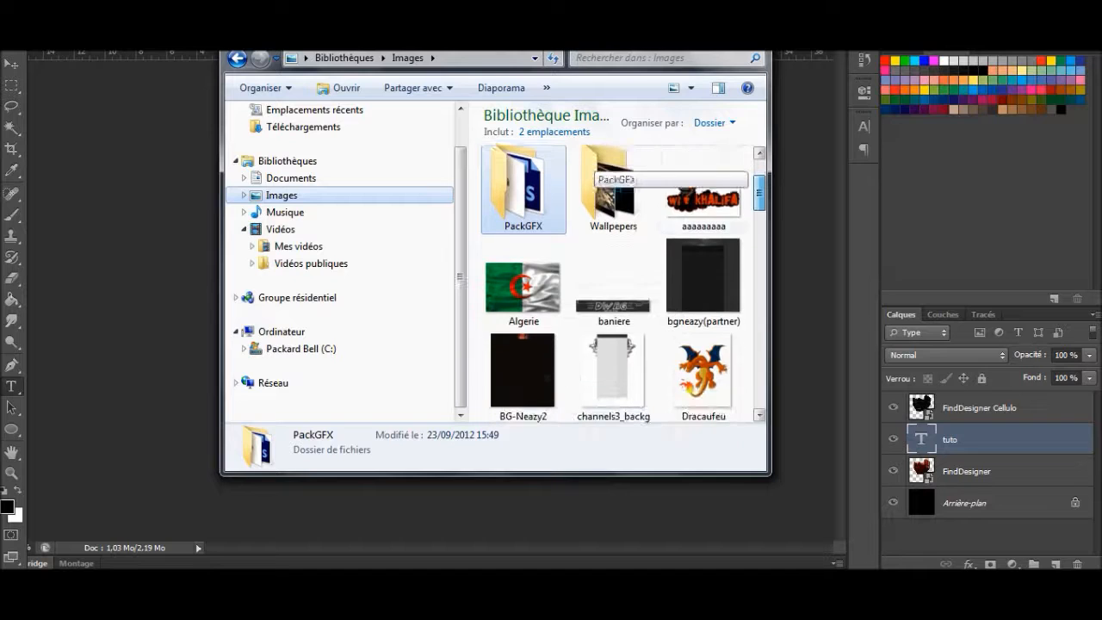
drag(524, 288, 147, 331)
drag(504, 289, 500, 268)
Step: Set the Algerie layer's blending mode to Incrustation, shift the flag slightly up and left, and commit the placement
click(947, 355)
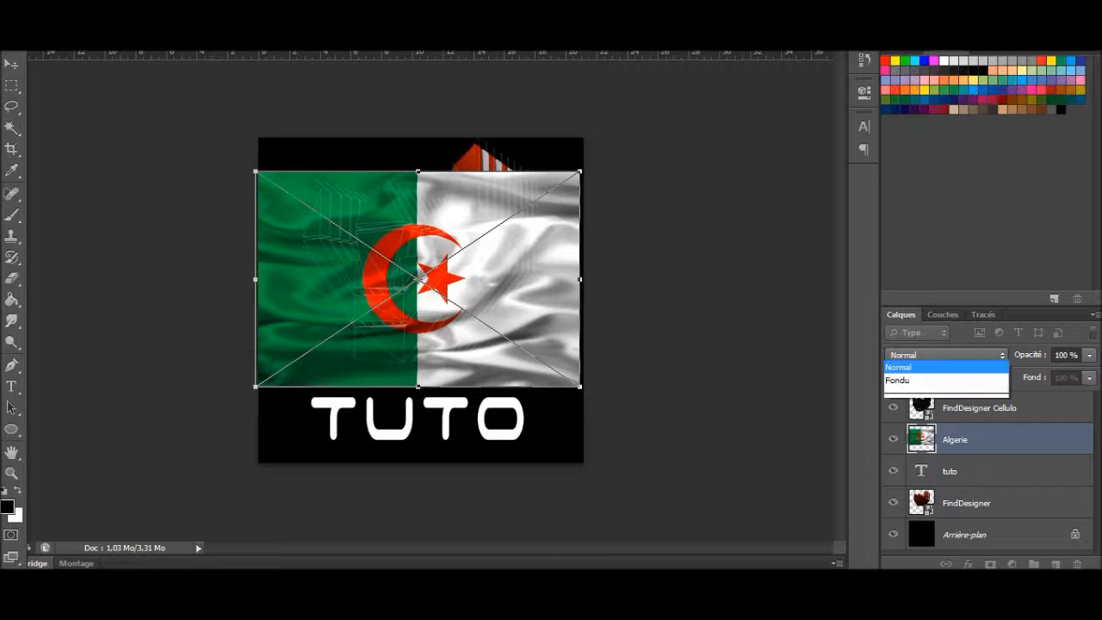
click(921, 177)
mouse_move(413, 298)
mouse_down()
mouse_move(332, 307)
mouse_move(355, 235)
mouse_move(473, 310)
mouse_move(399, 290)
mouse_up()
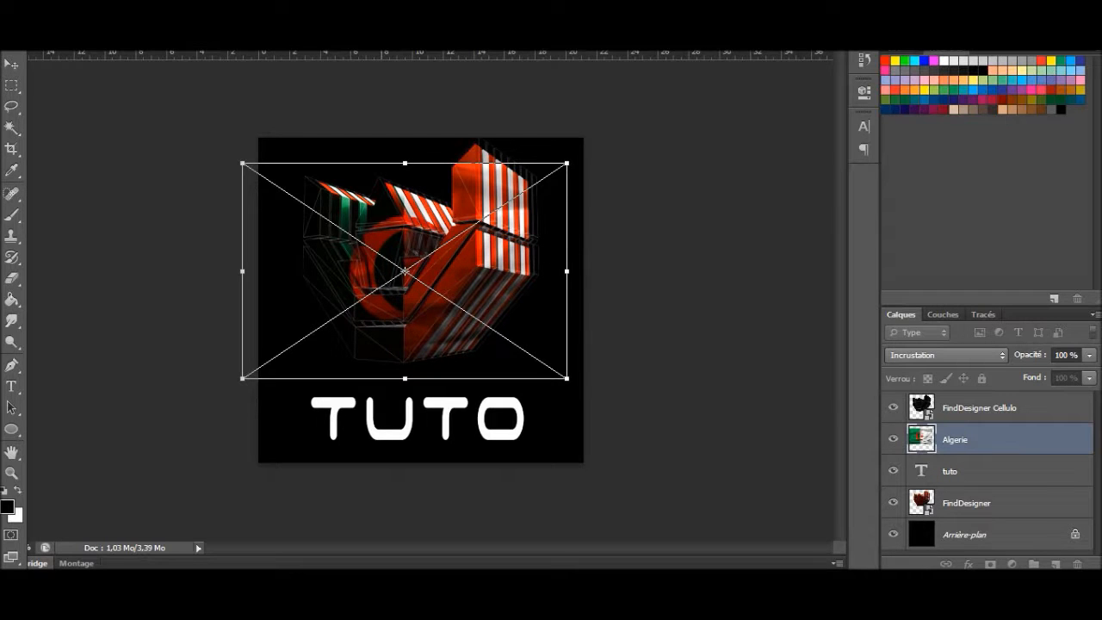
key(Return)
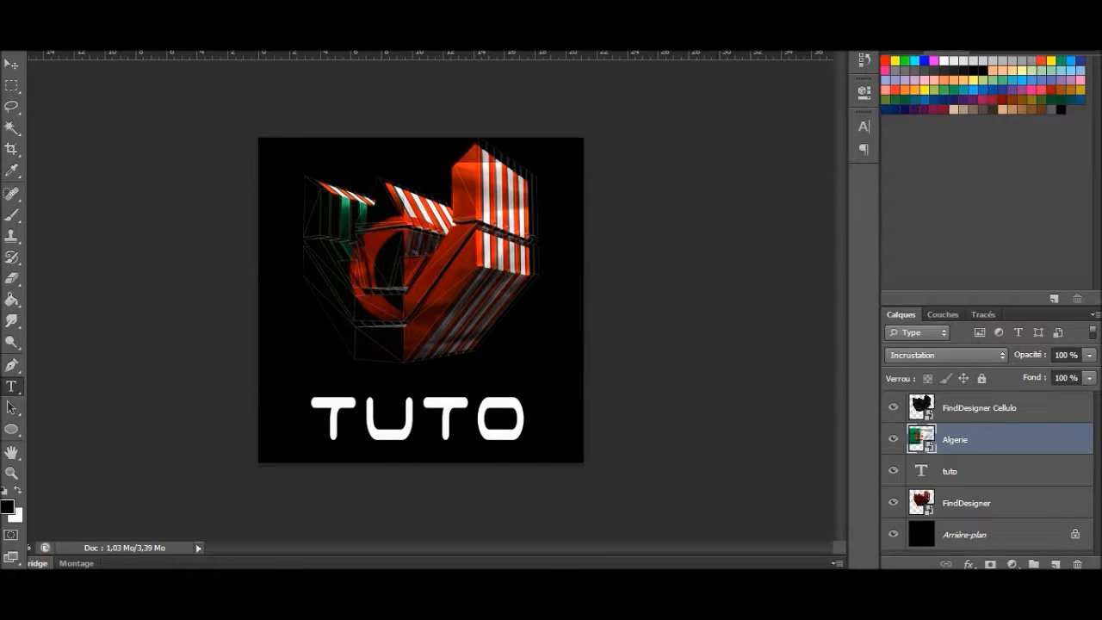
Step: Move the FindDesigner layer directly below FindDesigner Cellulo, and raise the Algerie layer to the top of the stack before deleting it
drag(966, 503, 966, 423)
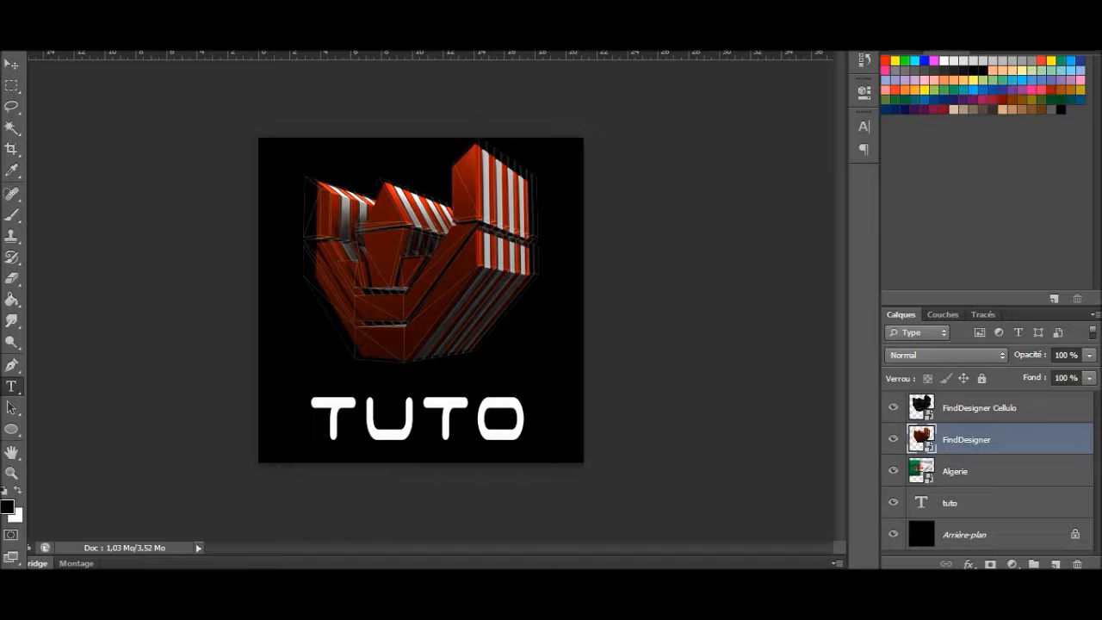
drag(957, 471, 957, 393)
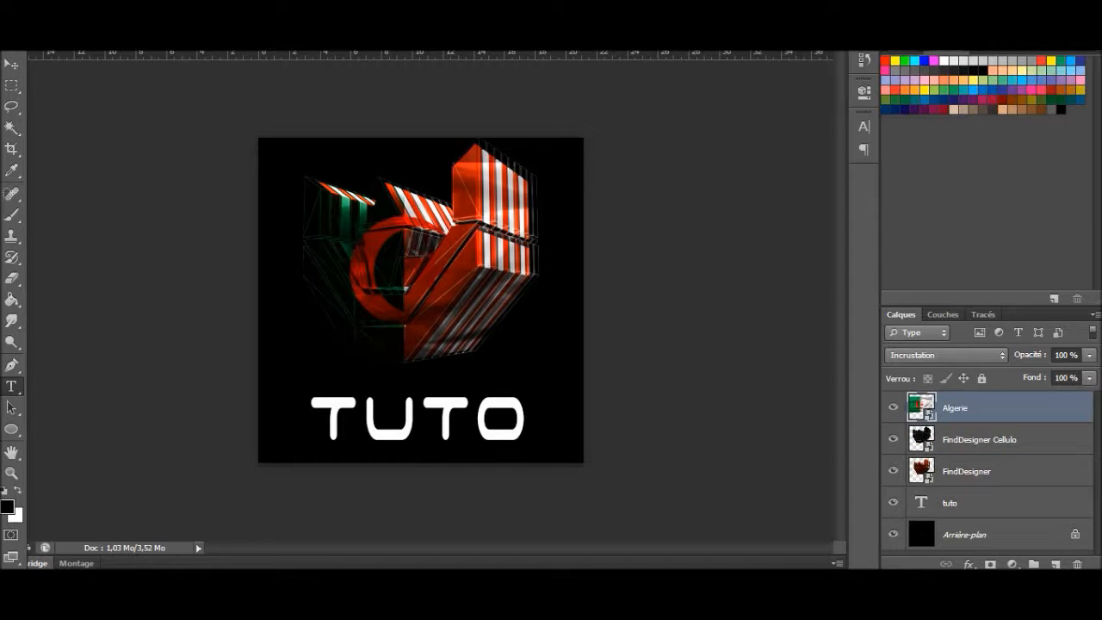
key(Delete)
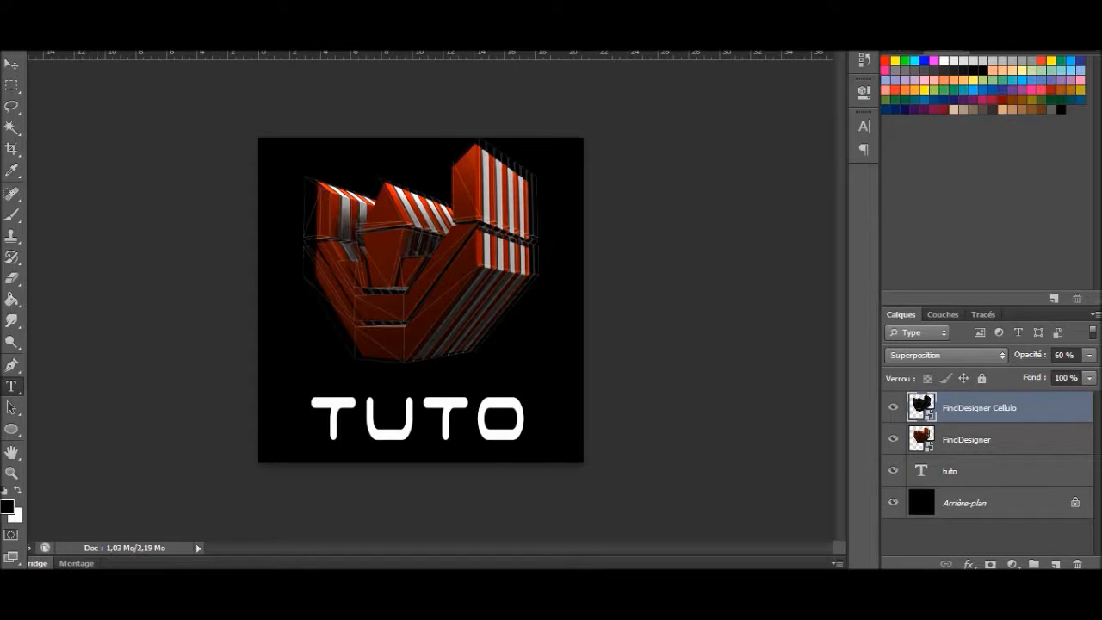
Step: Look through the Images library for another picture to blend over the logo, and put the file window away
key(alt+Tab)
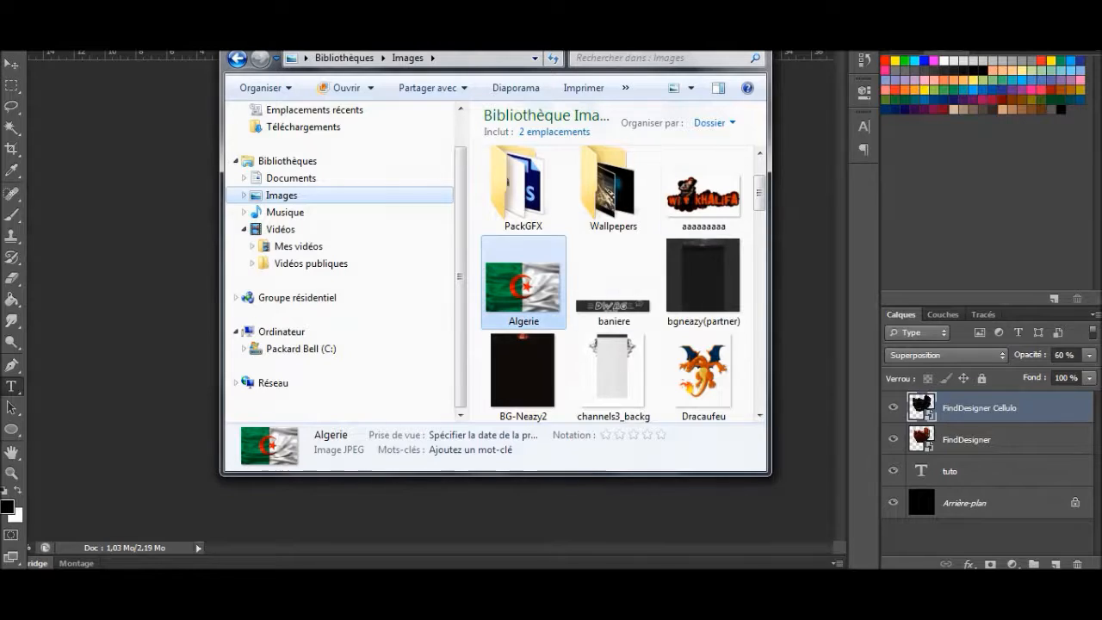
scroll(594, 189, up, 2)
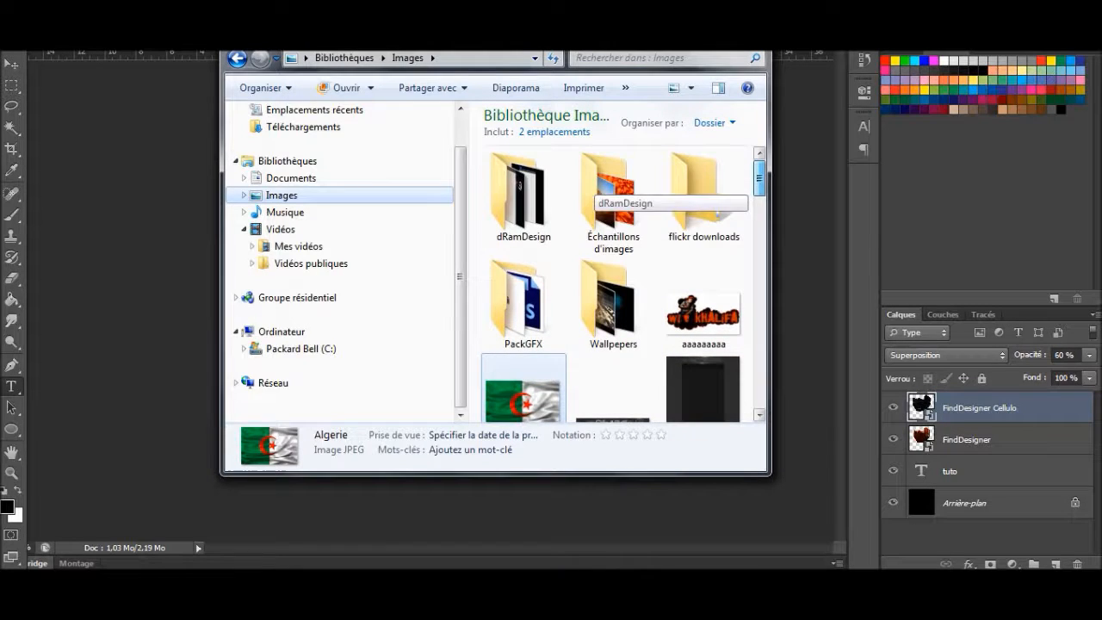
scroll(594, 189, down, 10)
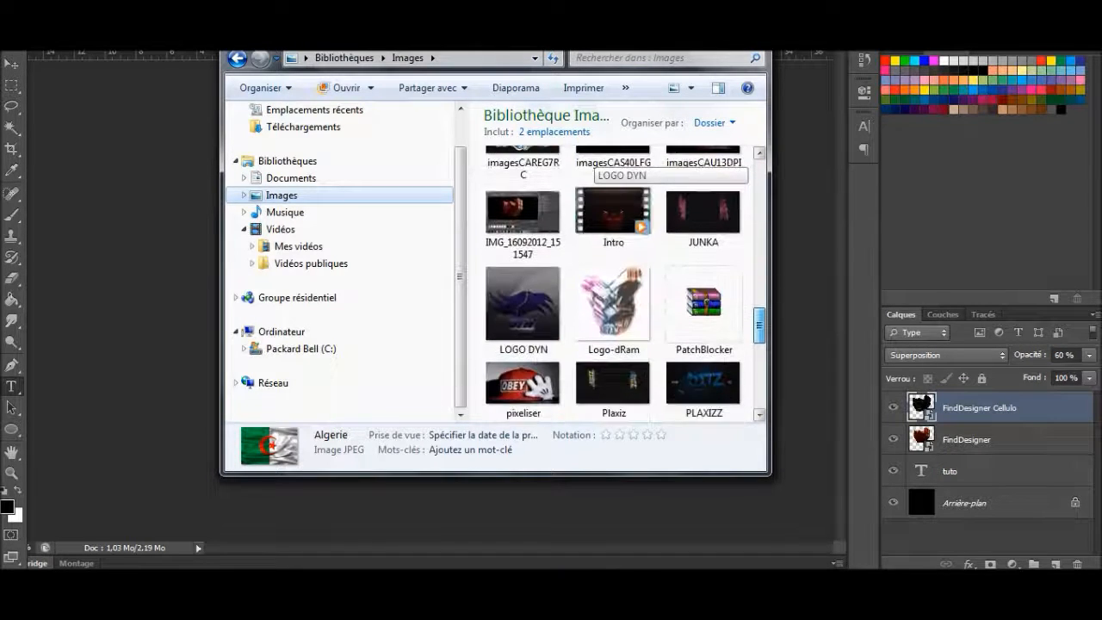
scroll(594, 163, down, 5)
scroll(594, 164, up, 15)
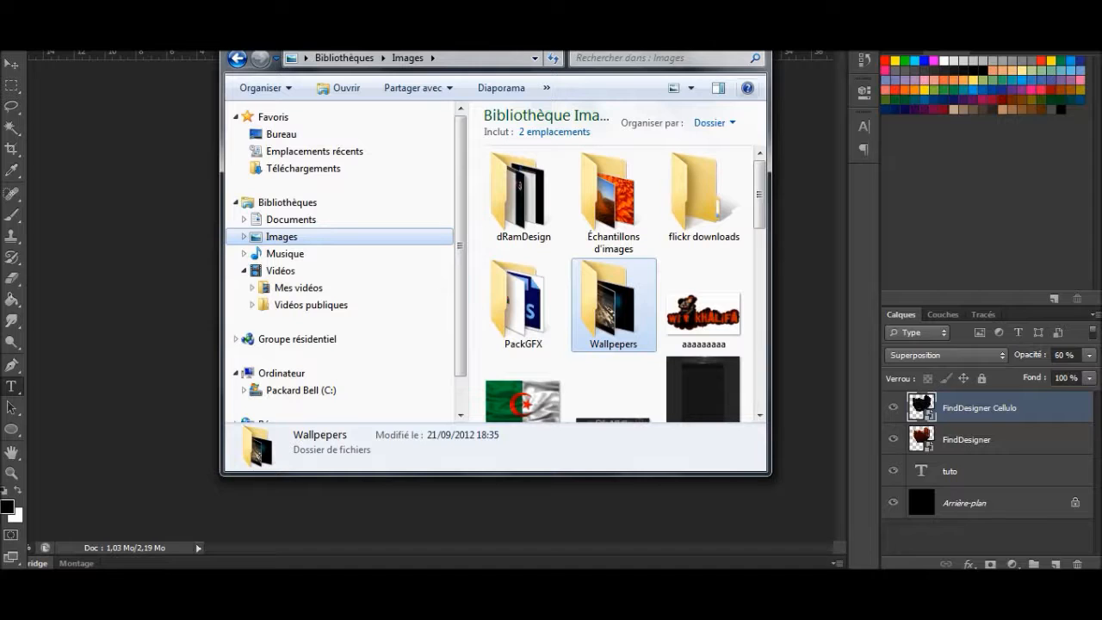
drag(632, 31, 517, 352)
click(580, 351)
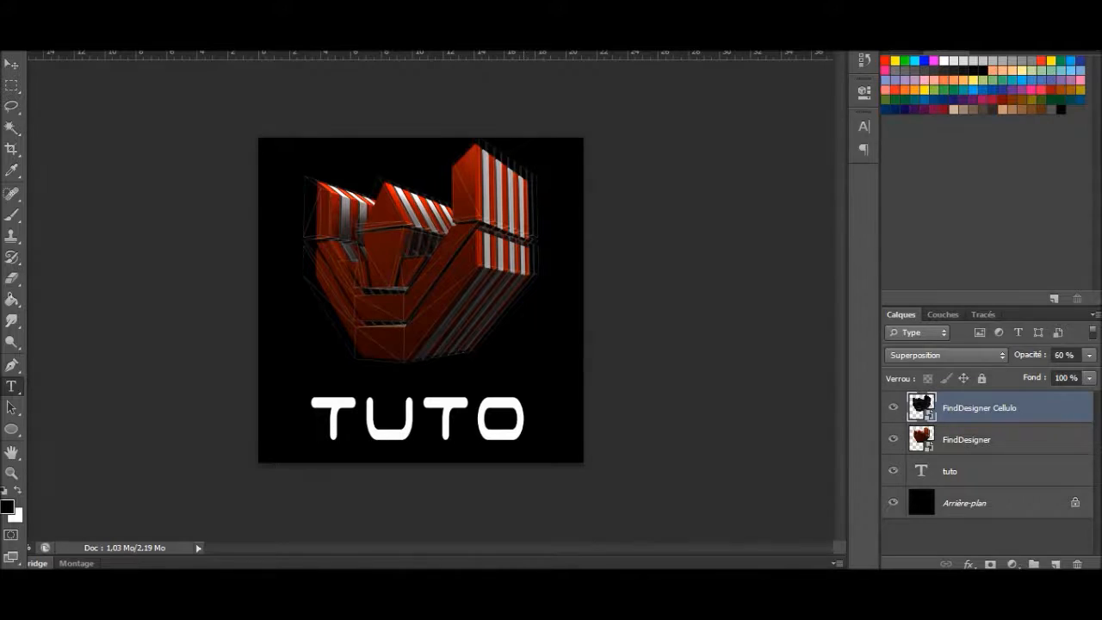
Step: Clear the tuto text, set its colour to red (ff0000), enter tuto again and commit it
click(528, 420)
key(BackSpace)
key(BackSpace)
key(BackSpace)
key(BackSpace)
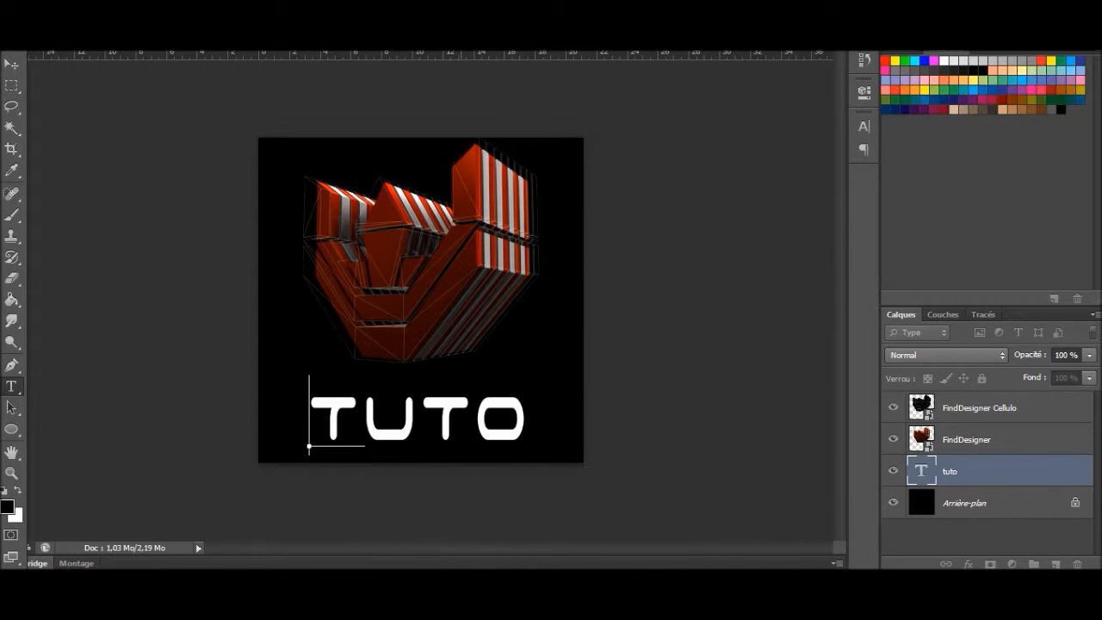
click(516, 19)
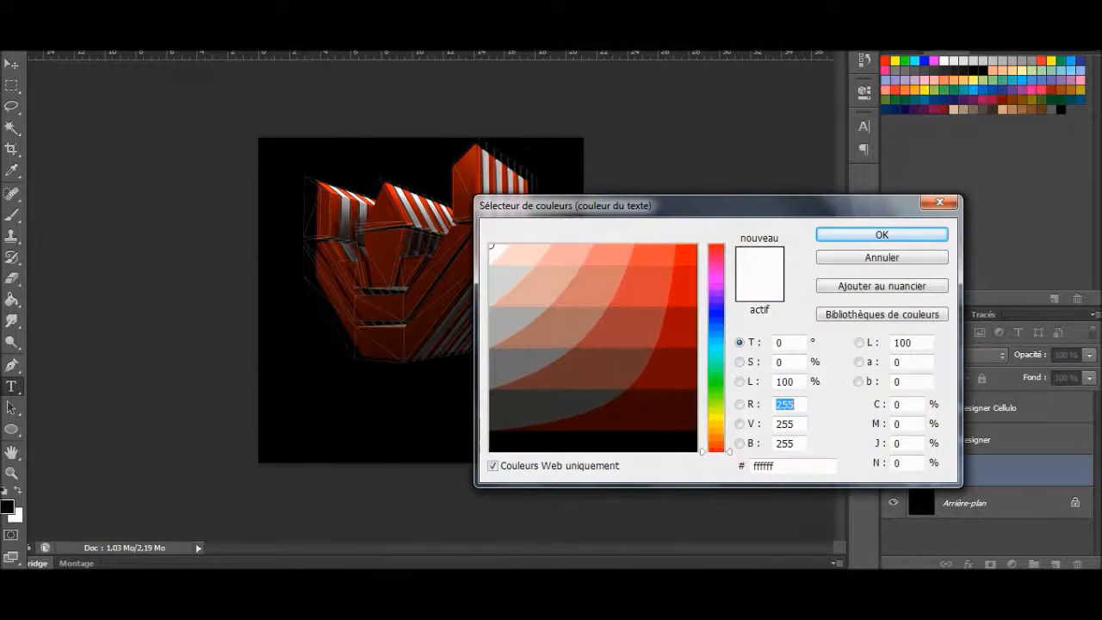
click(693, 248)
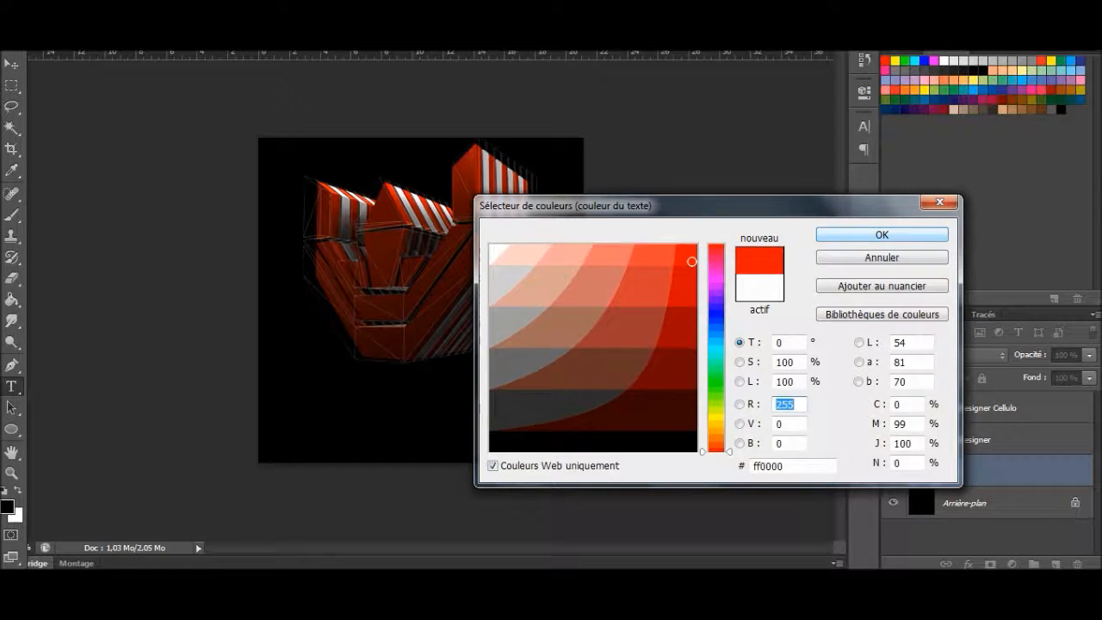
click(882, 234)
text(tuto)
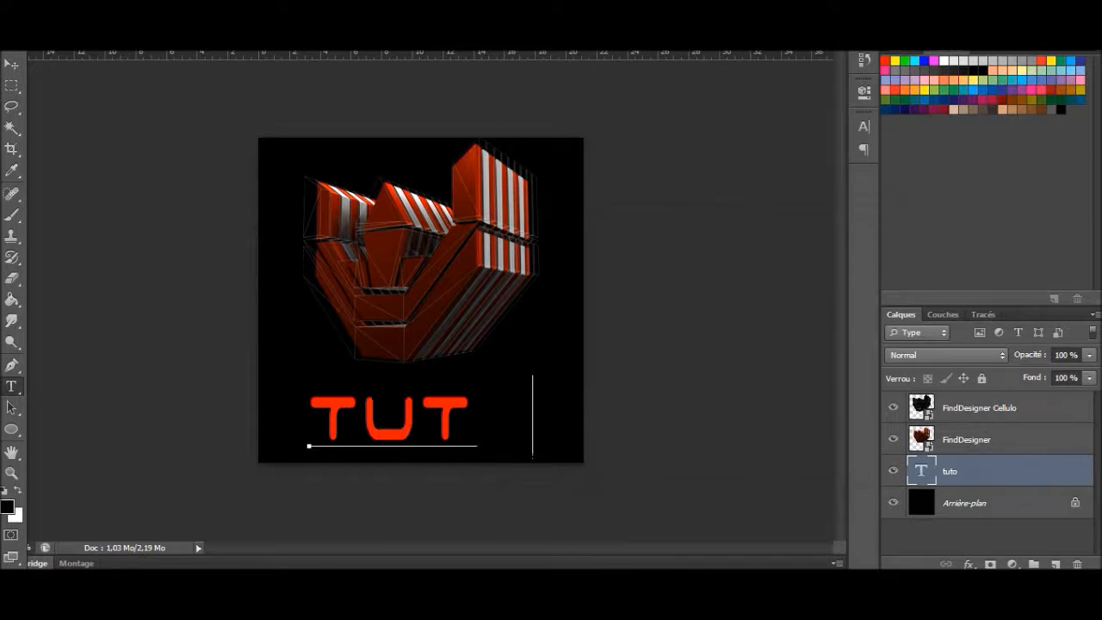
click(978, 408)
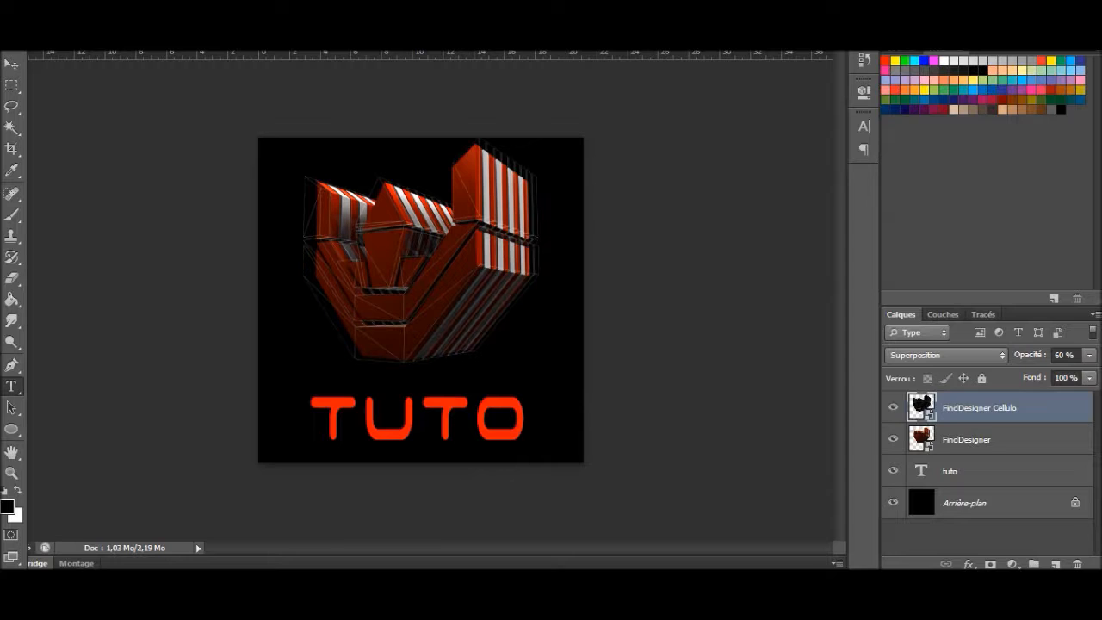
click(966, 440)
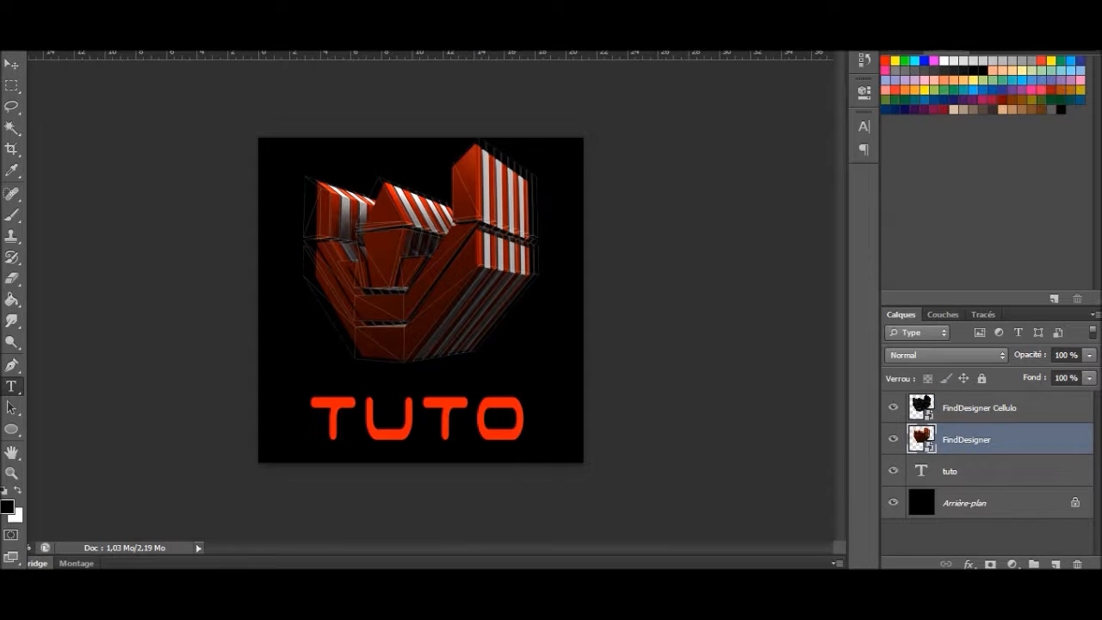
key(ctrl+t)
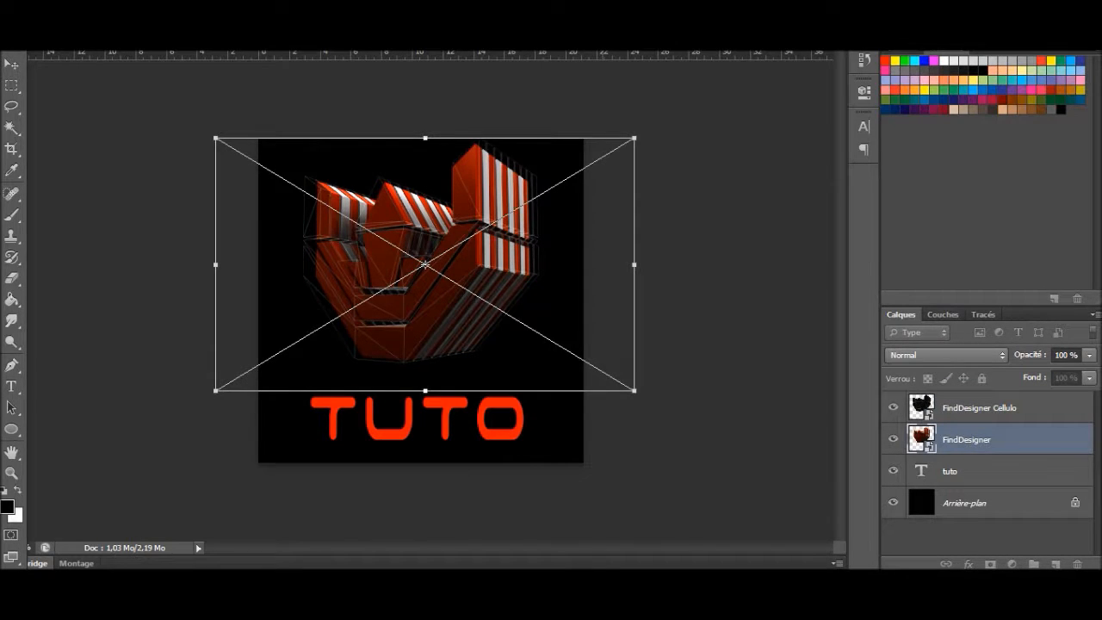
key(Escape)
Step: Move the red tuto text slightly down and to the left beneath the logo and commit the transform
click(966, 471)
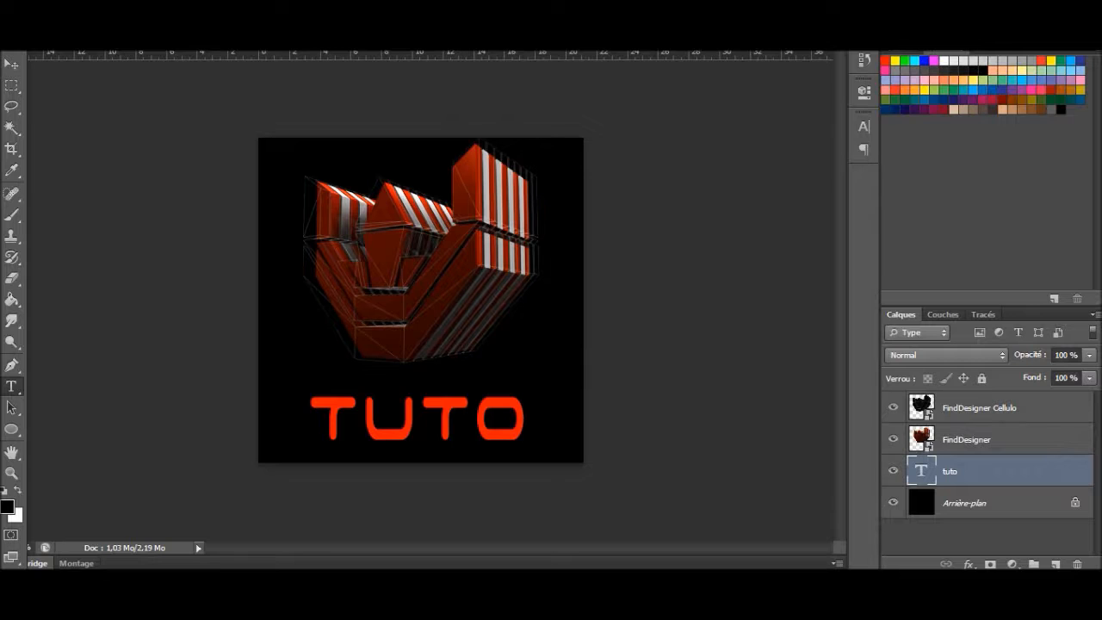
key(ctrl+t)
drag(421, 414, 415, 422)
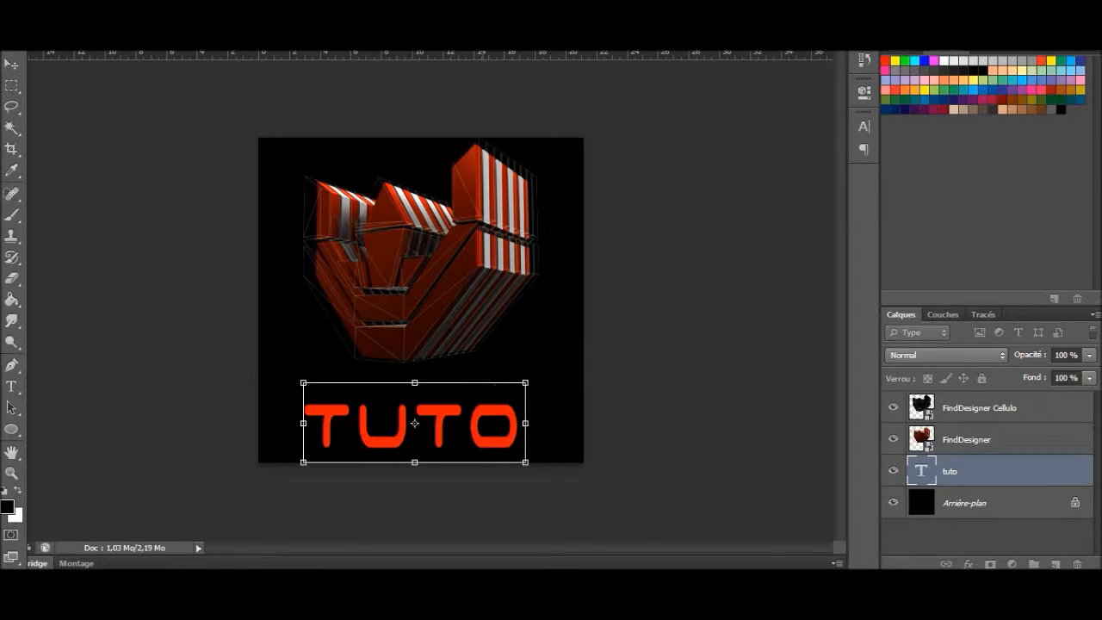
key(Return)
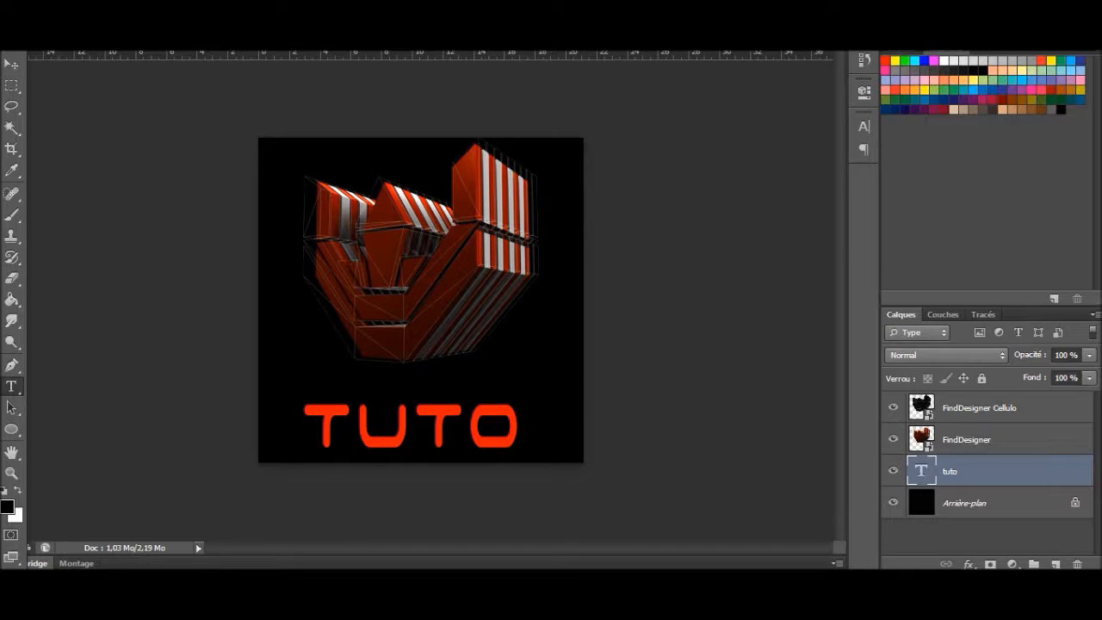
Step: Restore the image editor from full screen to a smaller window
mouse_move(102, 586)
key(super+Down)
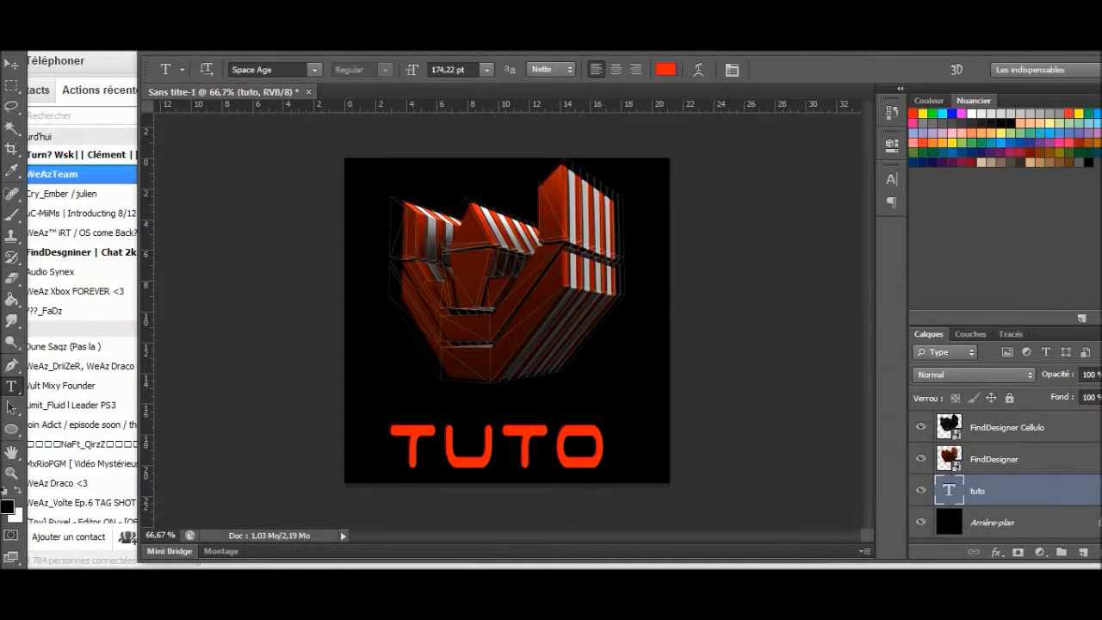
Step: Maximize the image editor window, then look at the Images library and put its window away
key(super+Up)
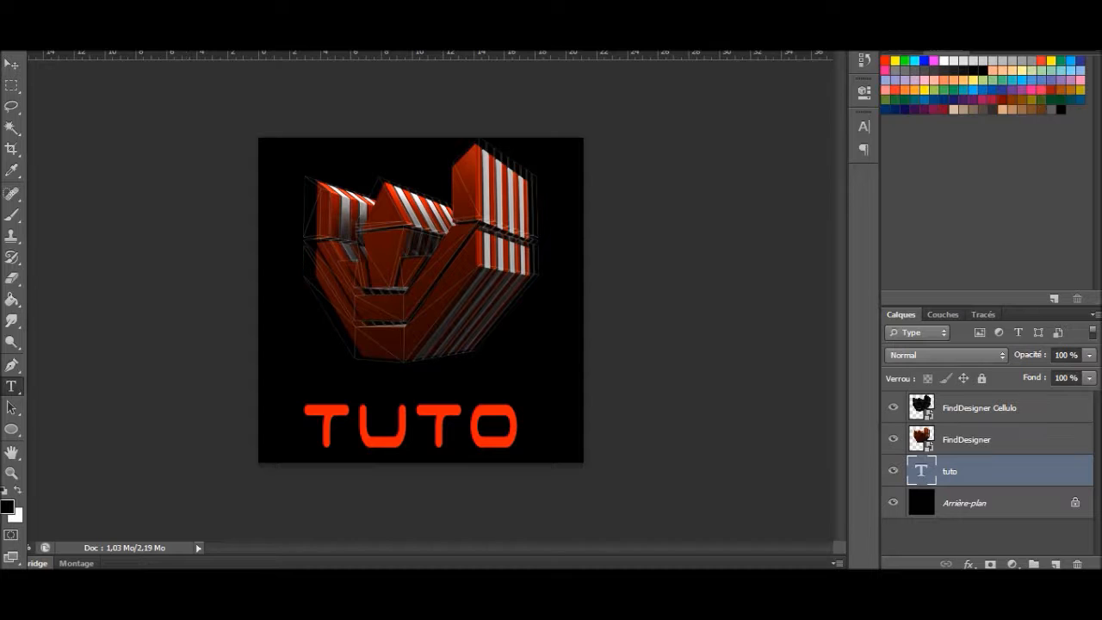
click(130, 607)
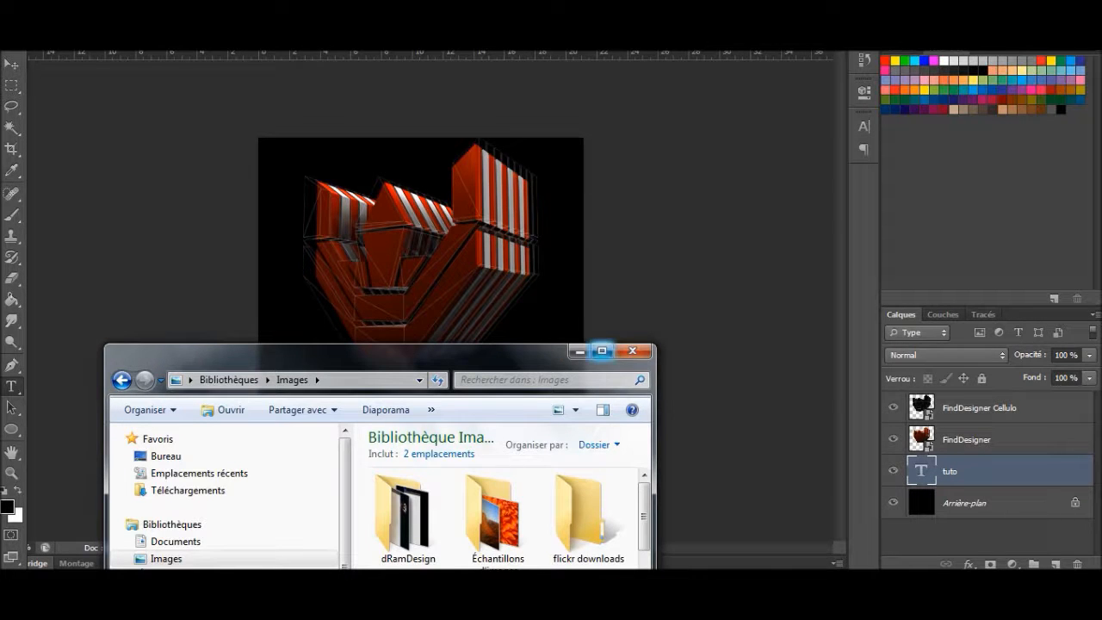
click(579, 350)
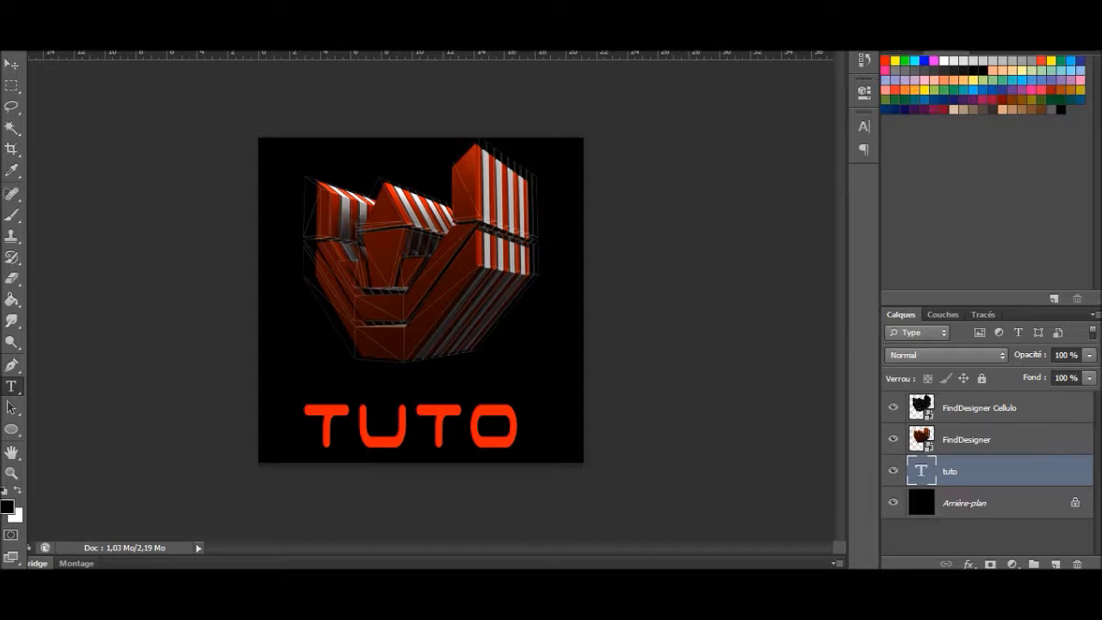
key(f)
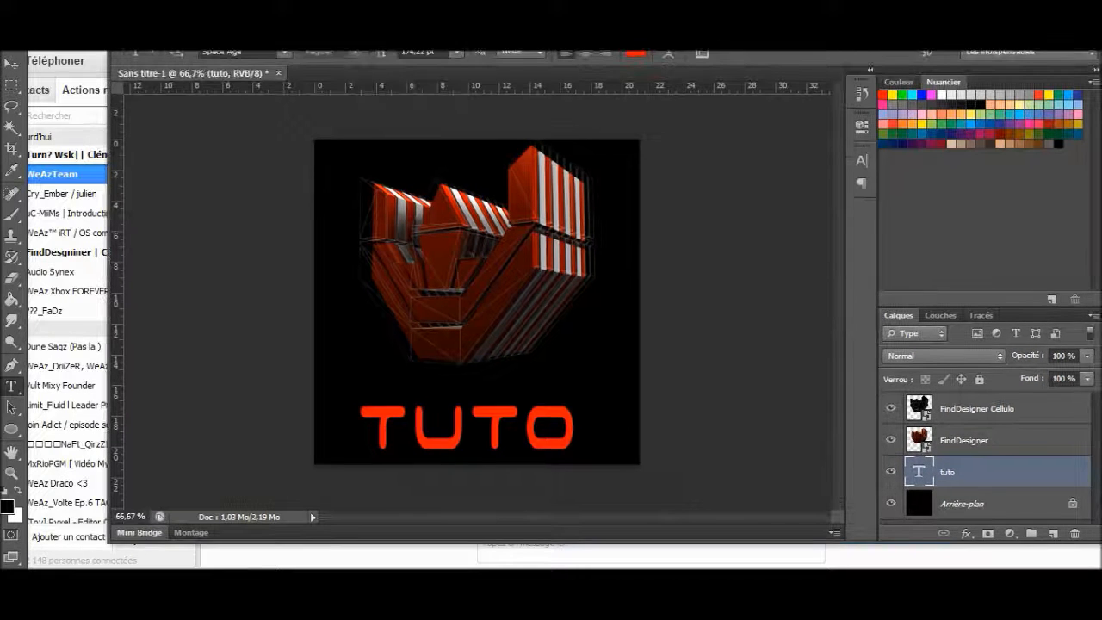
key(f)
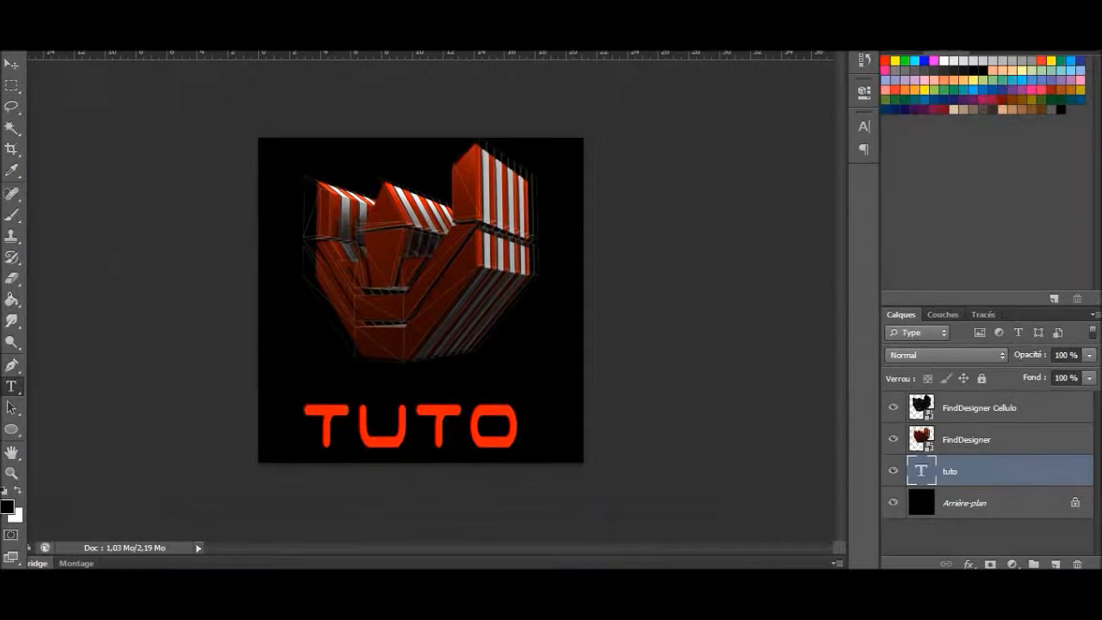
key(f)
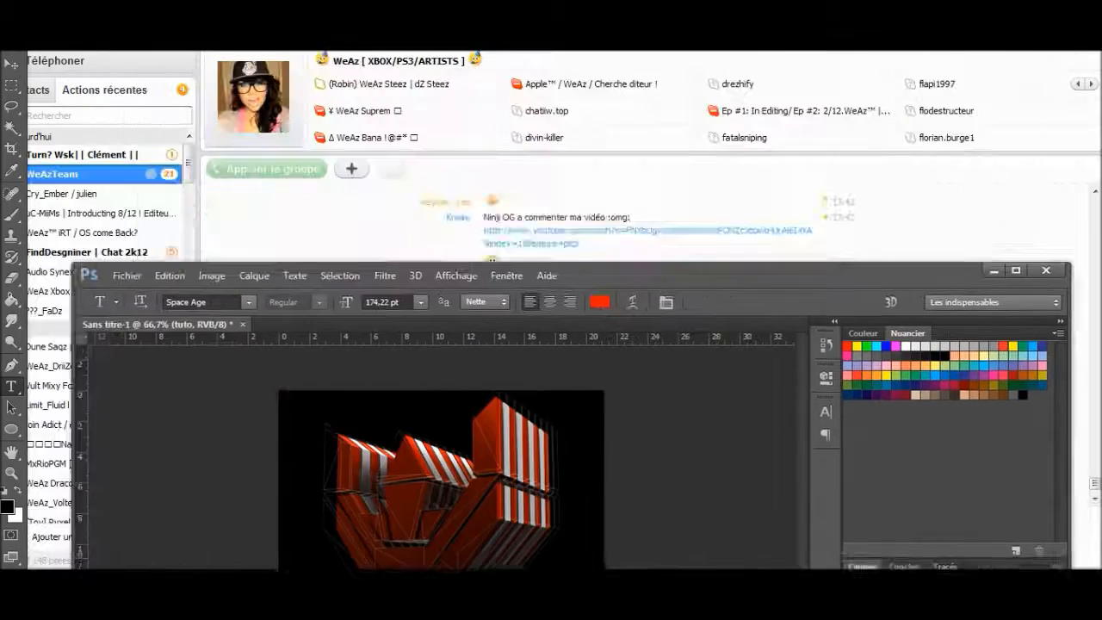
drag(741, 274, 694, 44)
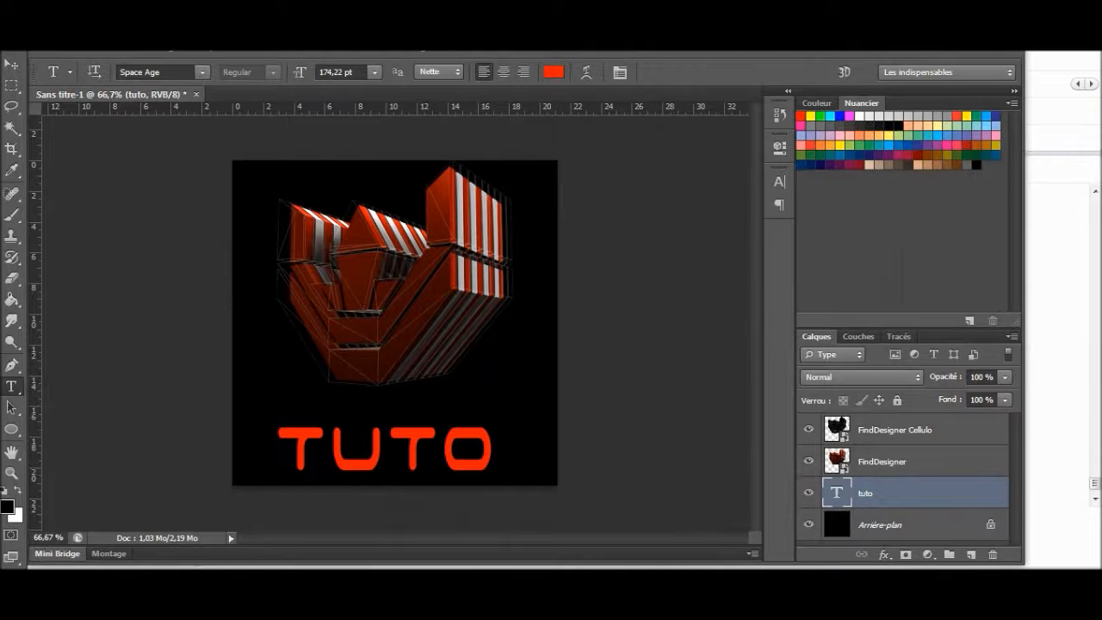
key(f)
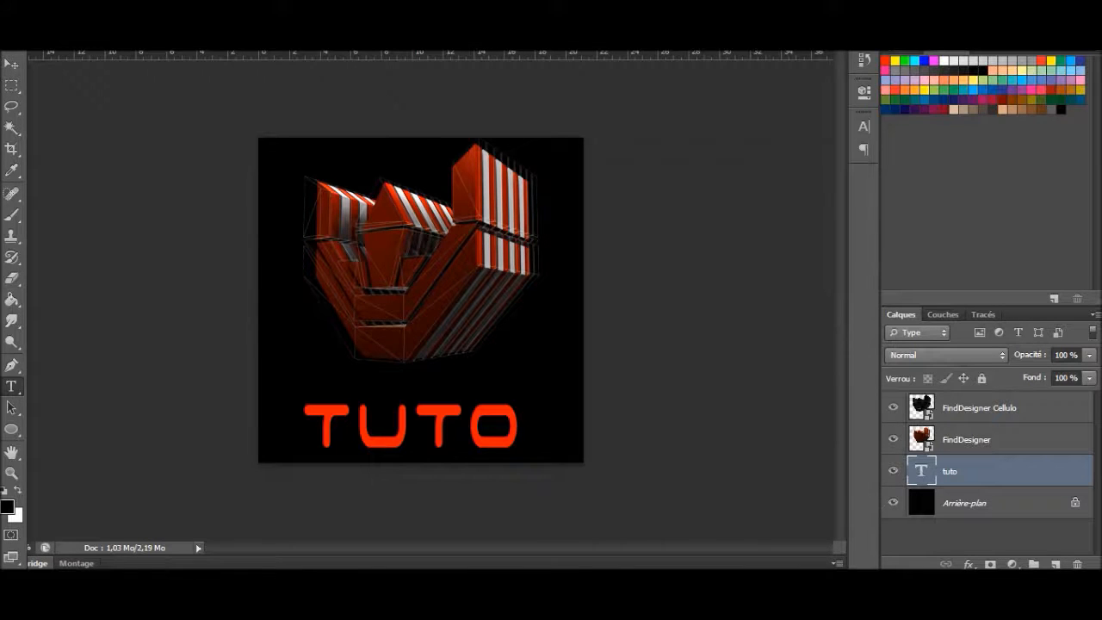
key(f)
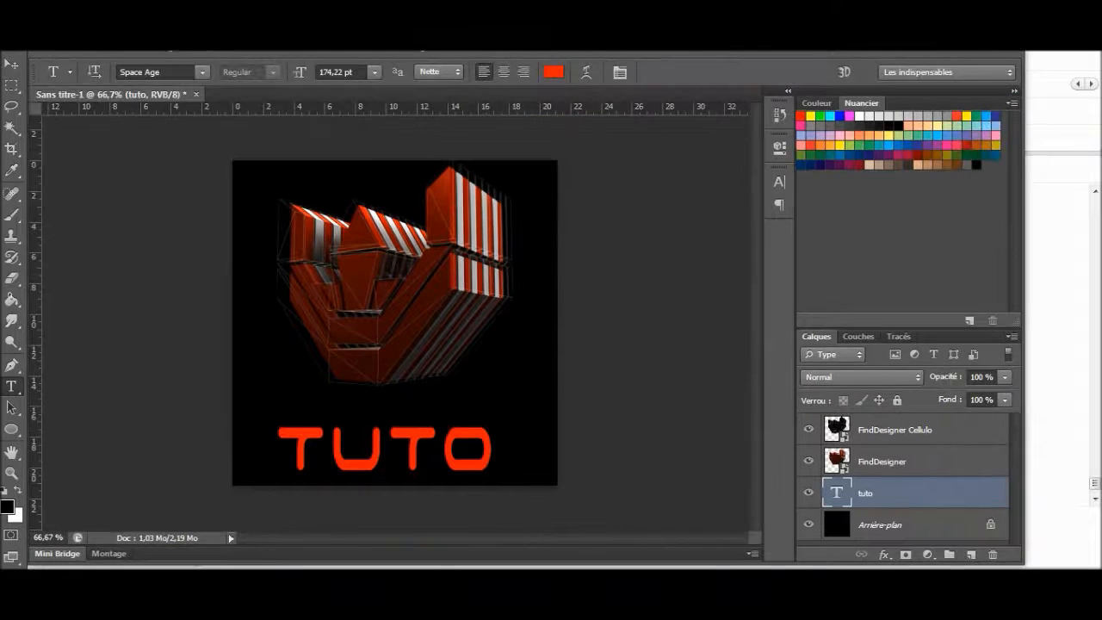
Step: Put the image editor away and check the unread recent conversations in Skype, including the WeAzTeam group chat
key(f)
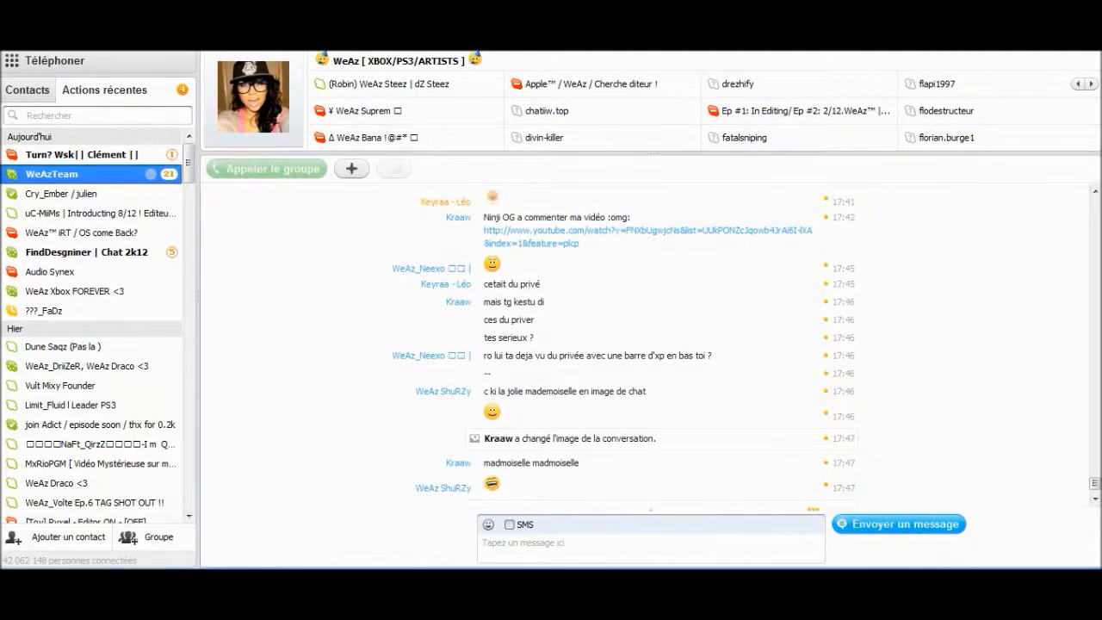
click(82, 154)
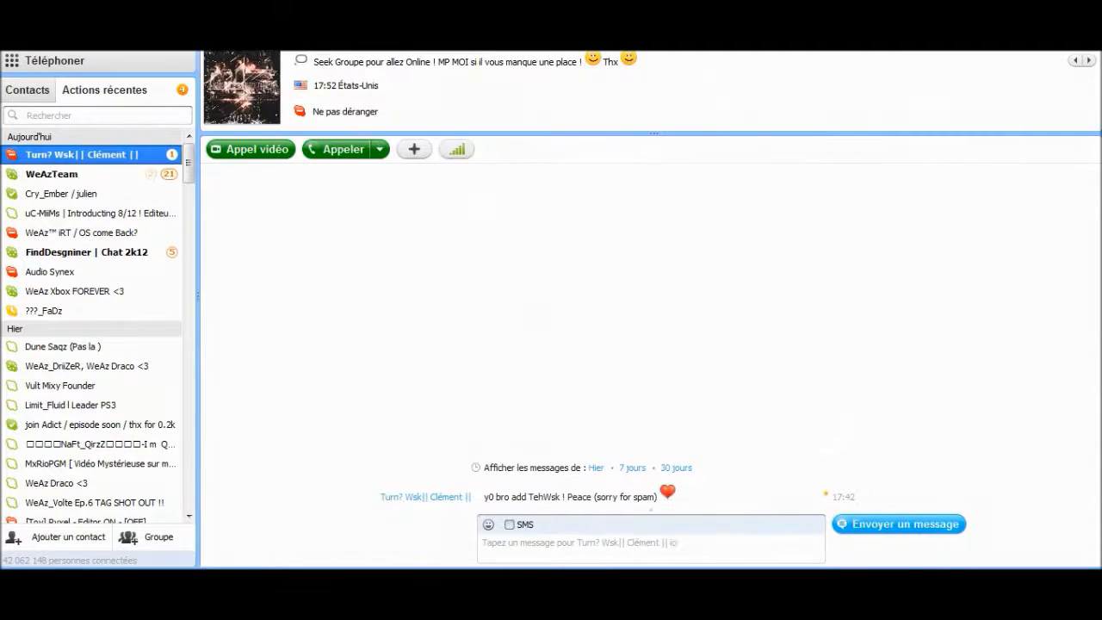
click(81, 174)
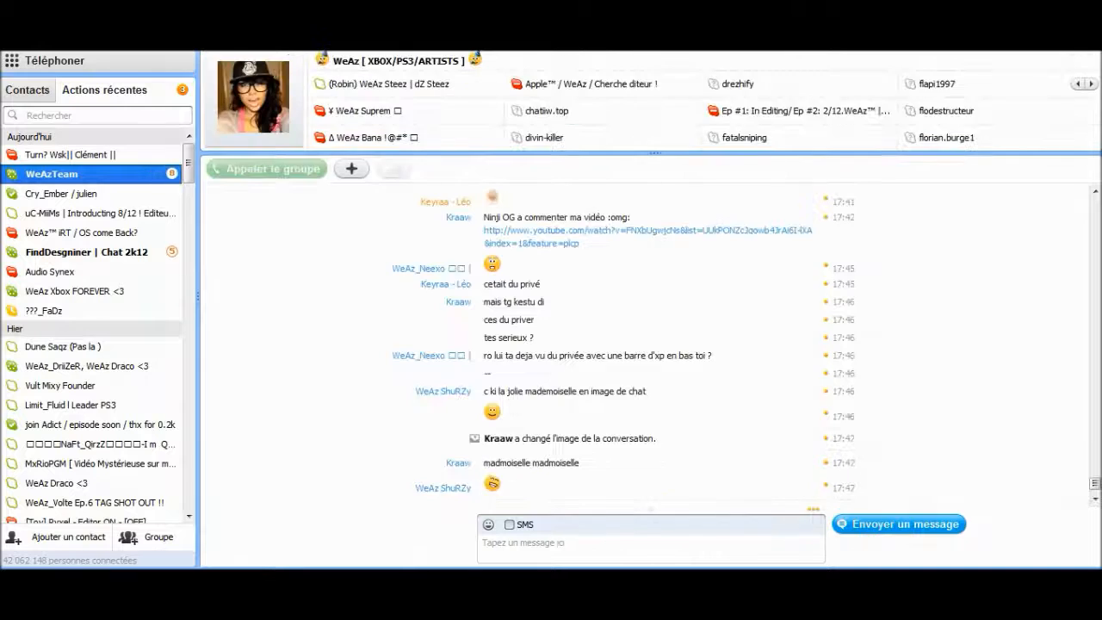
click(82, 155)
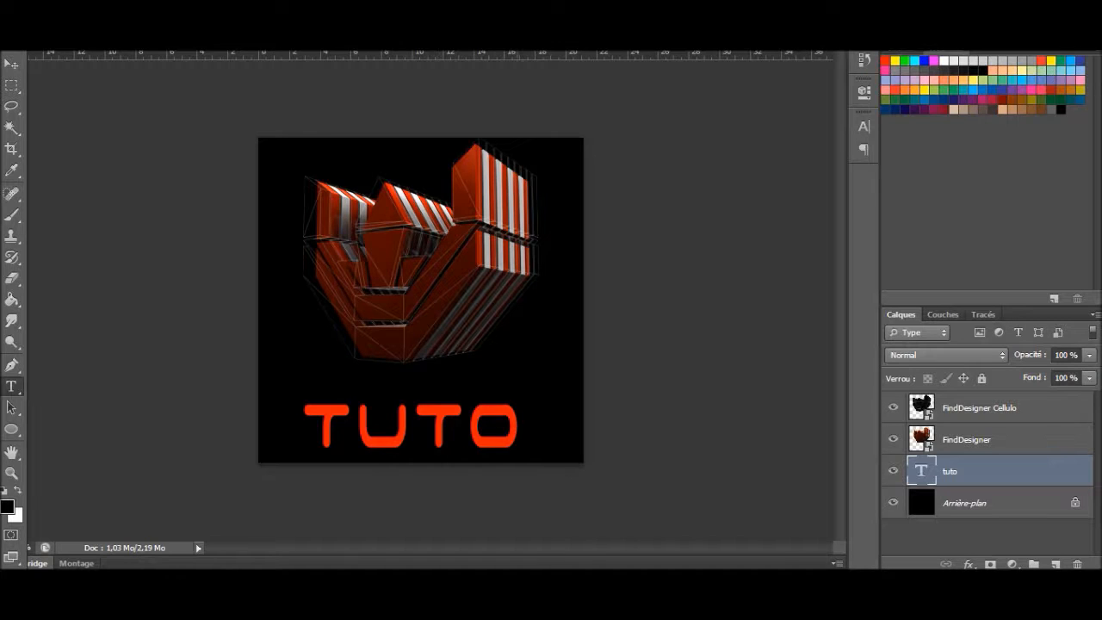
click(966, 503)
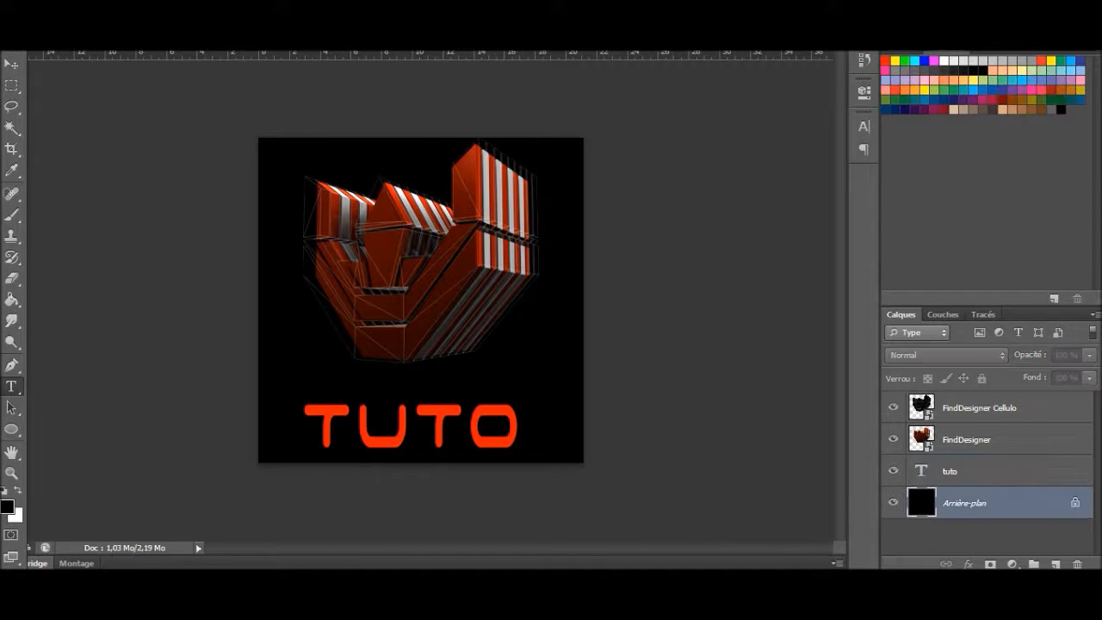
click(966, 472)
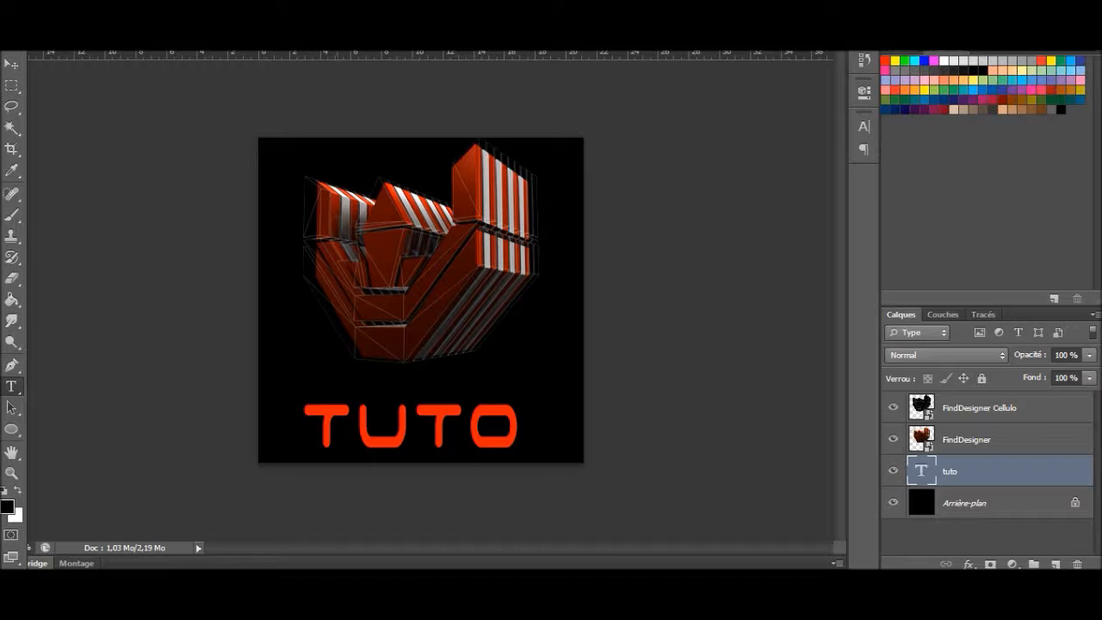
Step: Switch to the aTube Catcher screen recorder to reach its recording controls
mouse_move(420, 584)
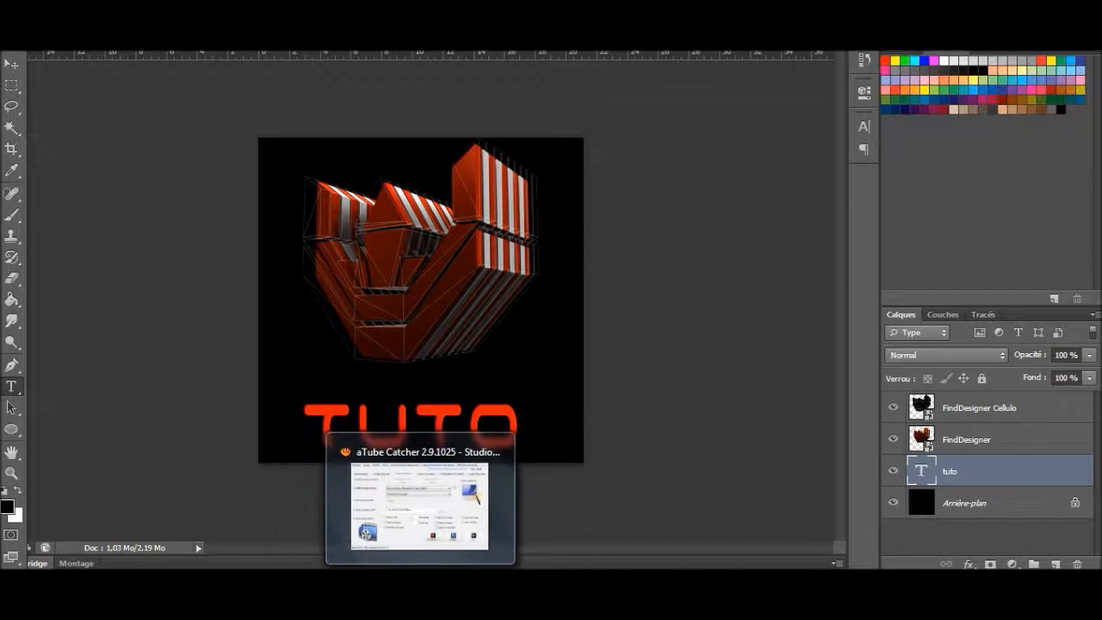
click(419, 584)
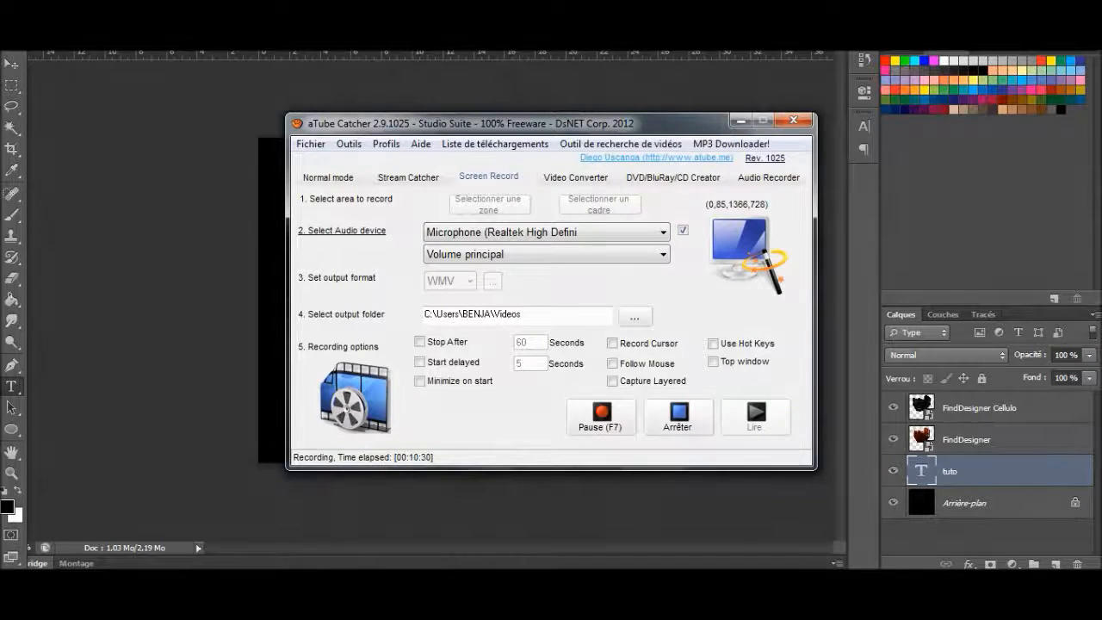